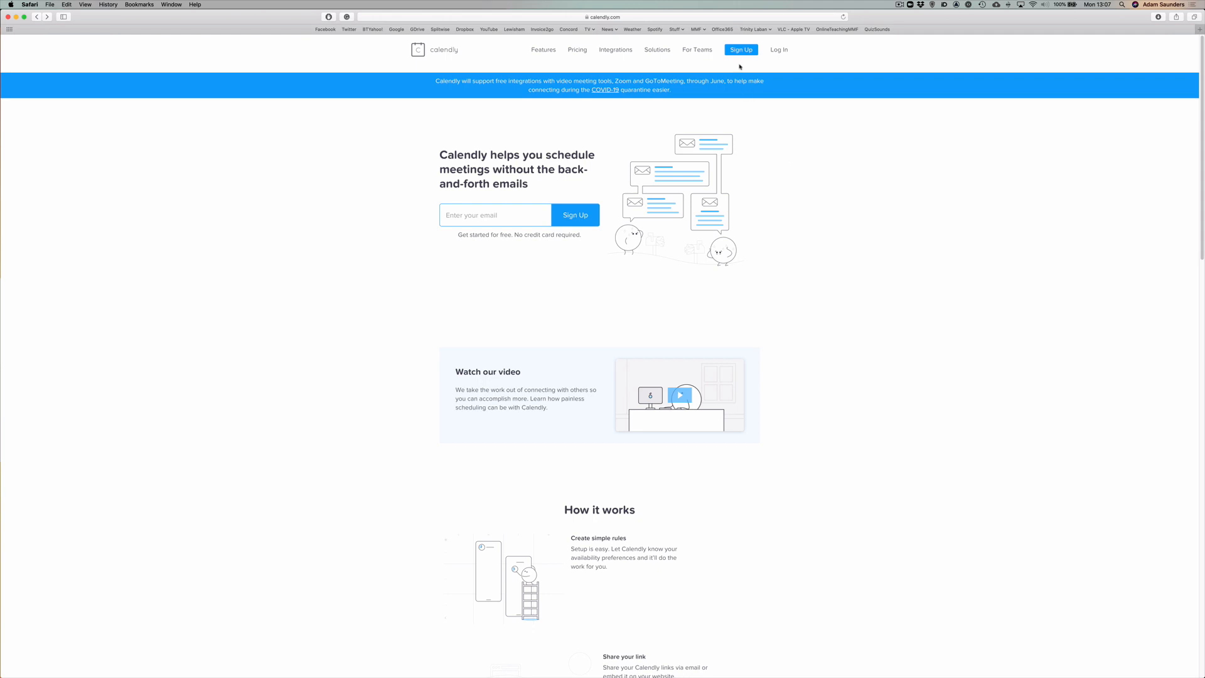
Sign up for a free Calendly account with an email address, full name and password.
click(741, 50)
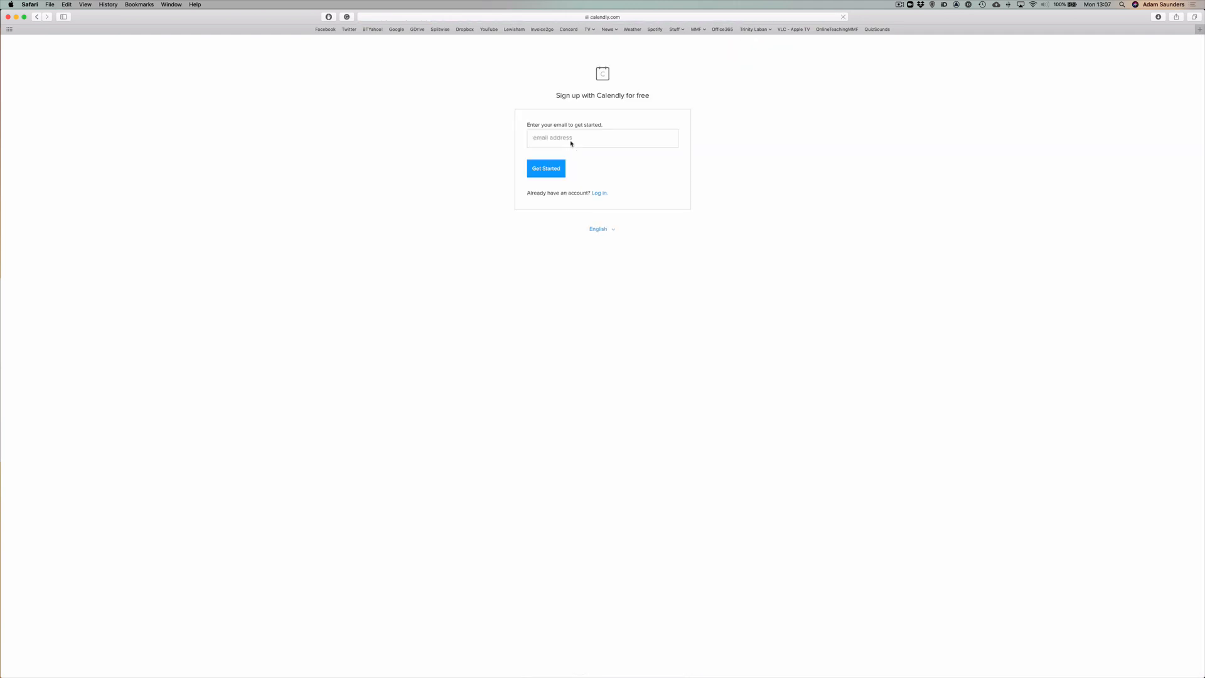
click(571, 143)
click(553, 175)
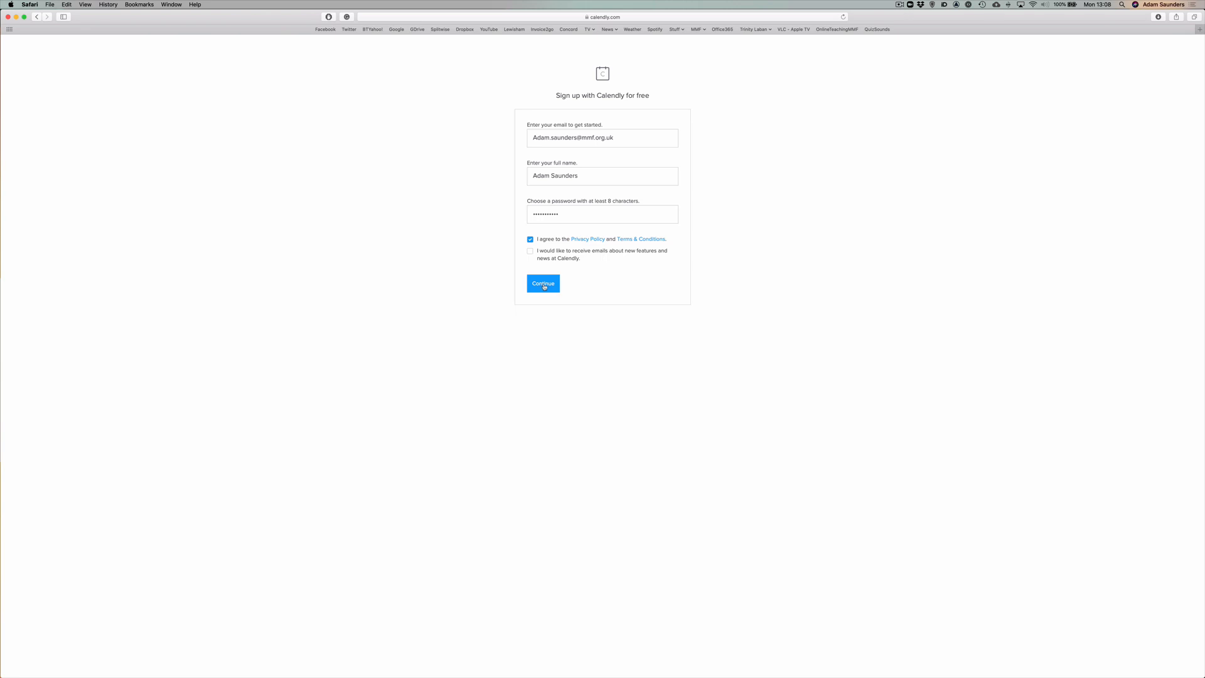
click(544, 286)
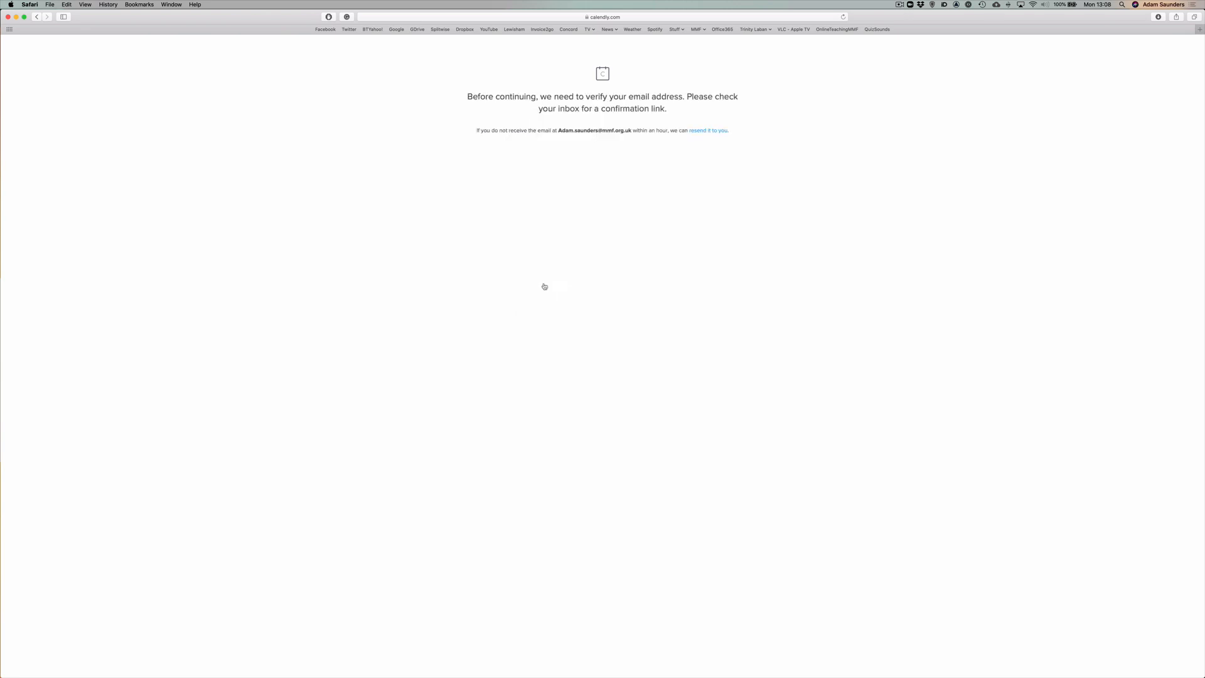
Set a personal Calendly booking URL for online teaching.
mouse_move(1204, 67)
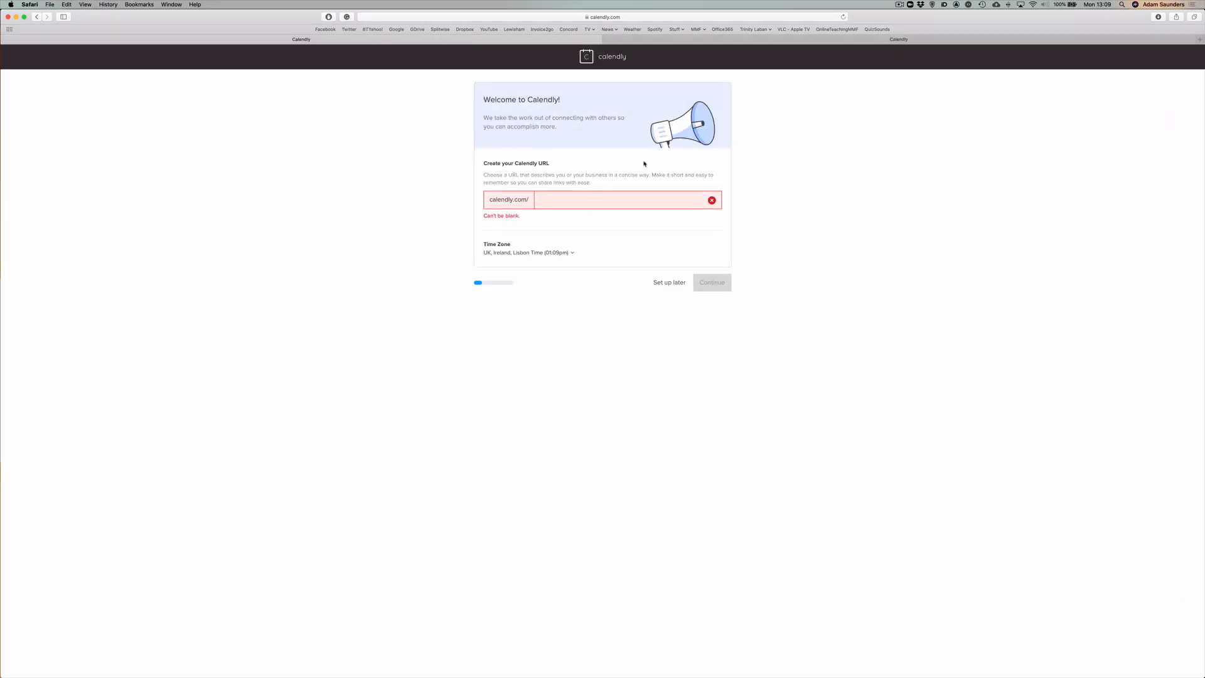
text(amsaundersonlineteaching)
click(718, 275)
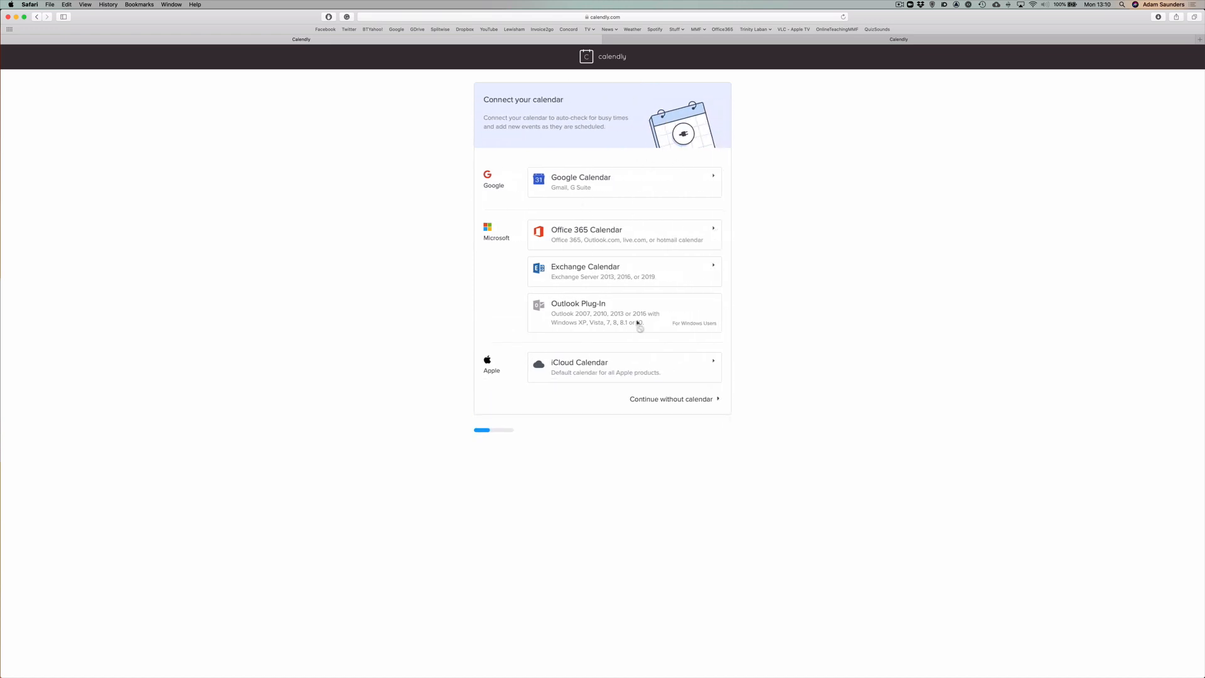
Skip calendar connection and availability, choose Other as the role, and finish onboarding.
click(667, 402)
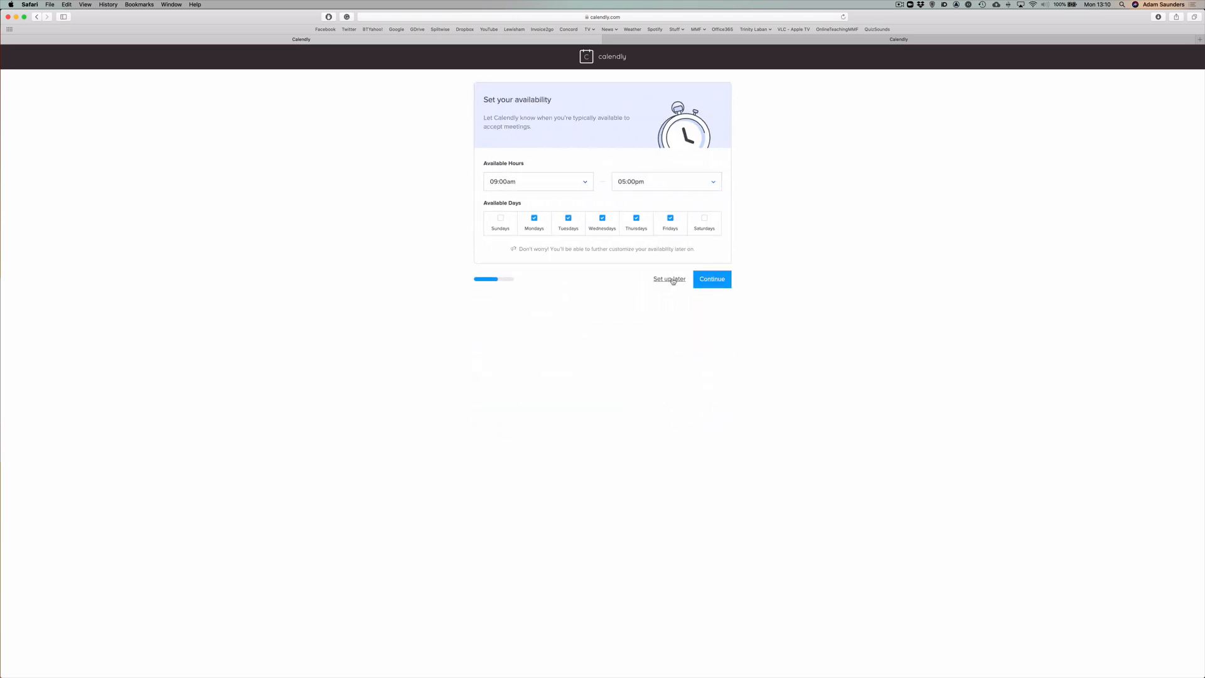
click(671, 279)
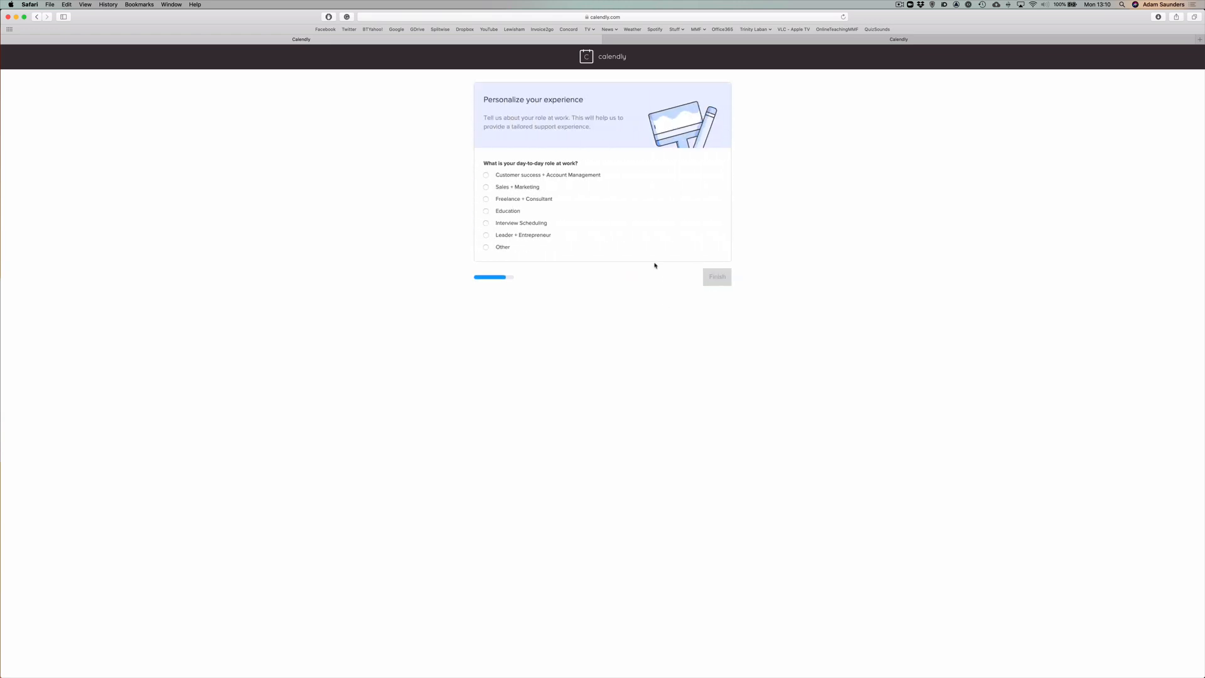
click(501, 248)
click(717, 277)
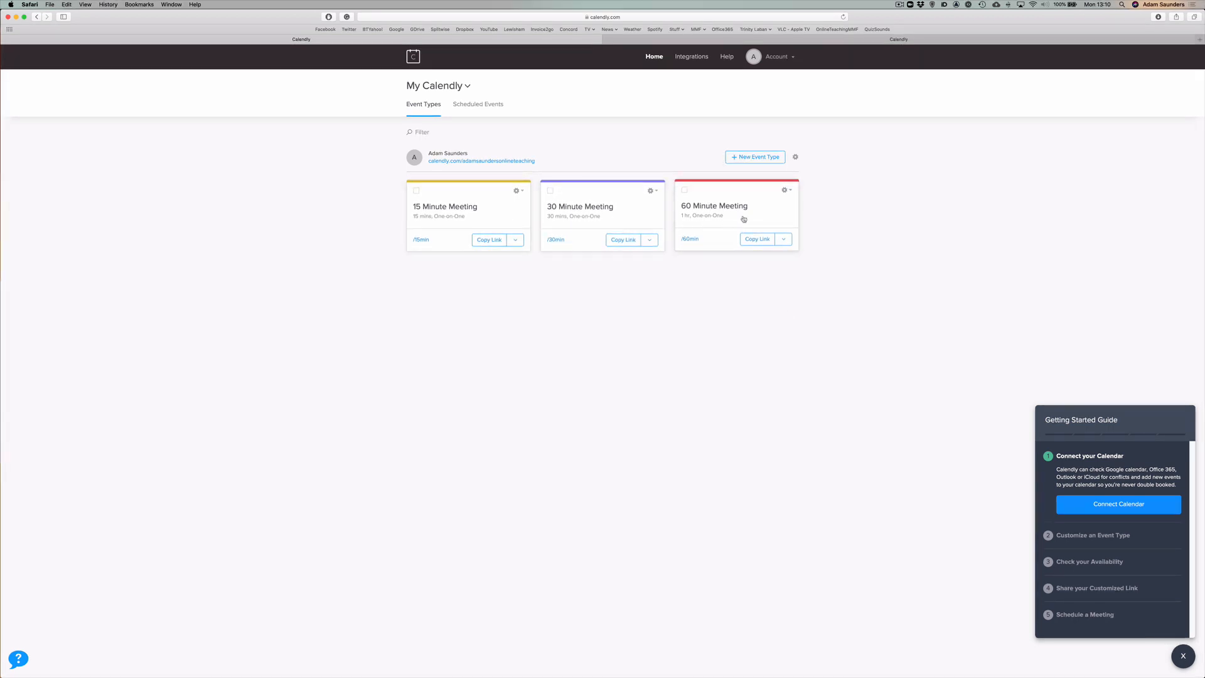
Delete the default 15 Minute Meeting event type, then move on to the 30 Minute Meeting's options.
click(517, 190)
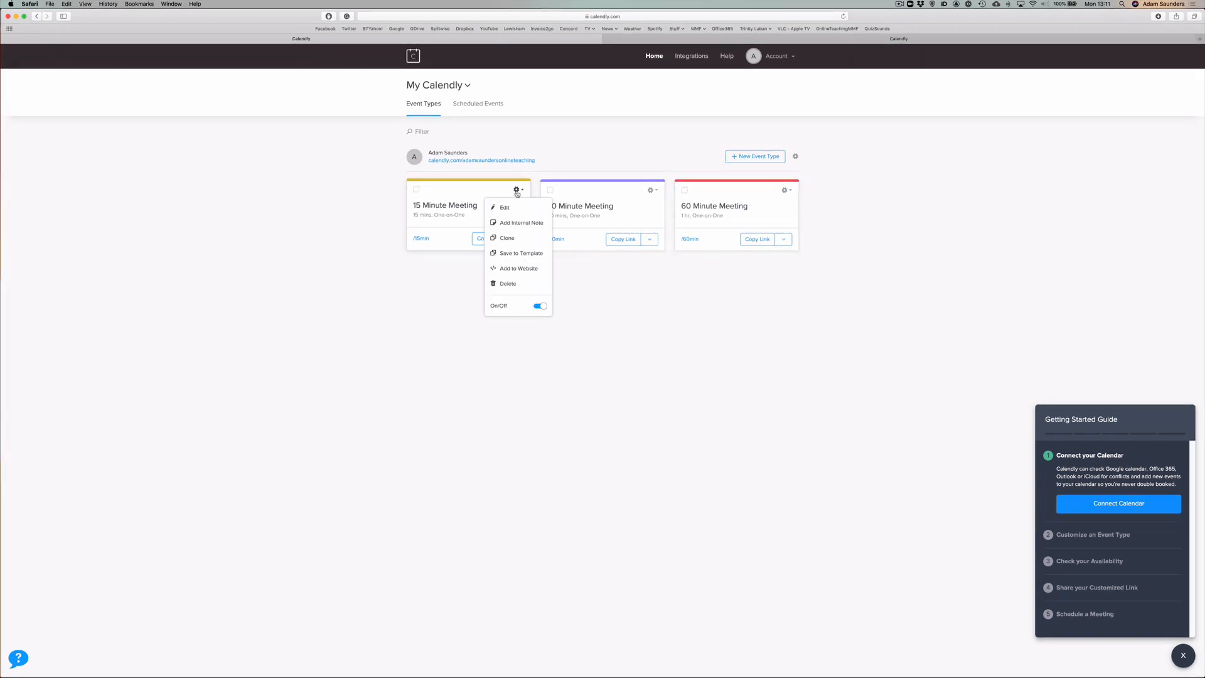
click(516, 284)
click(586, 135)
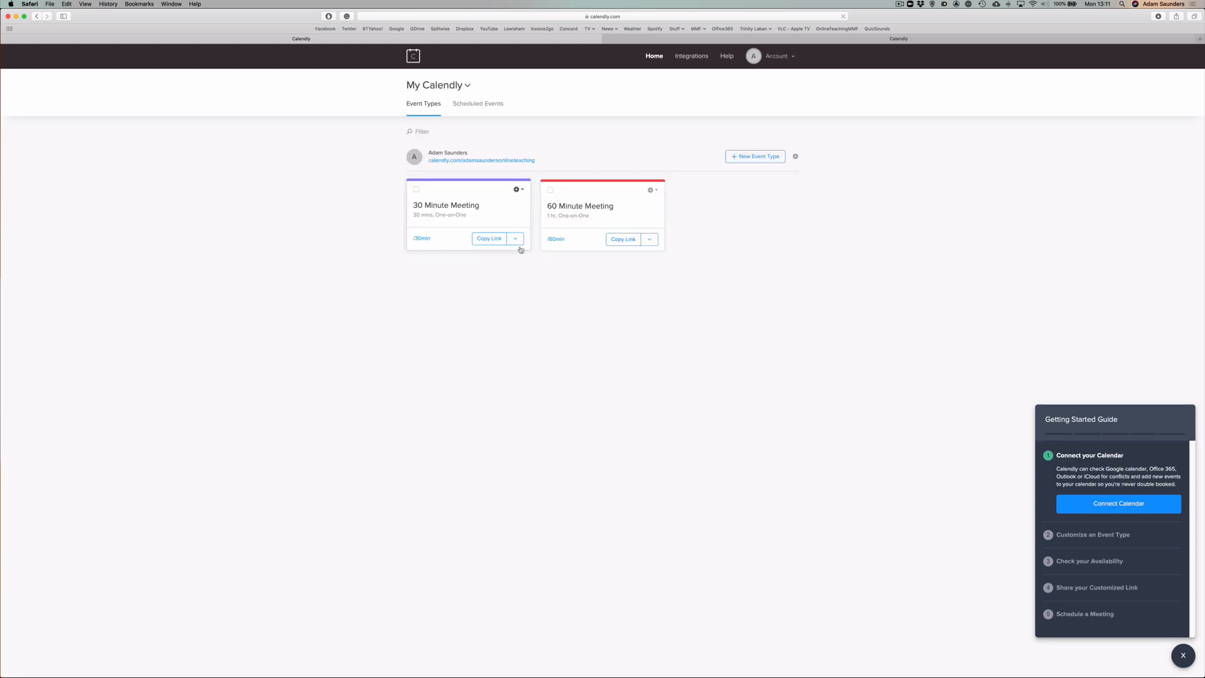
click(518, 190)
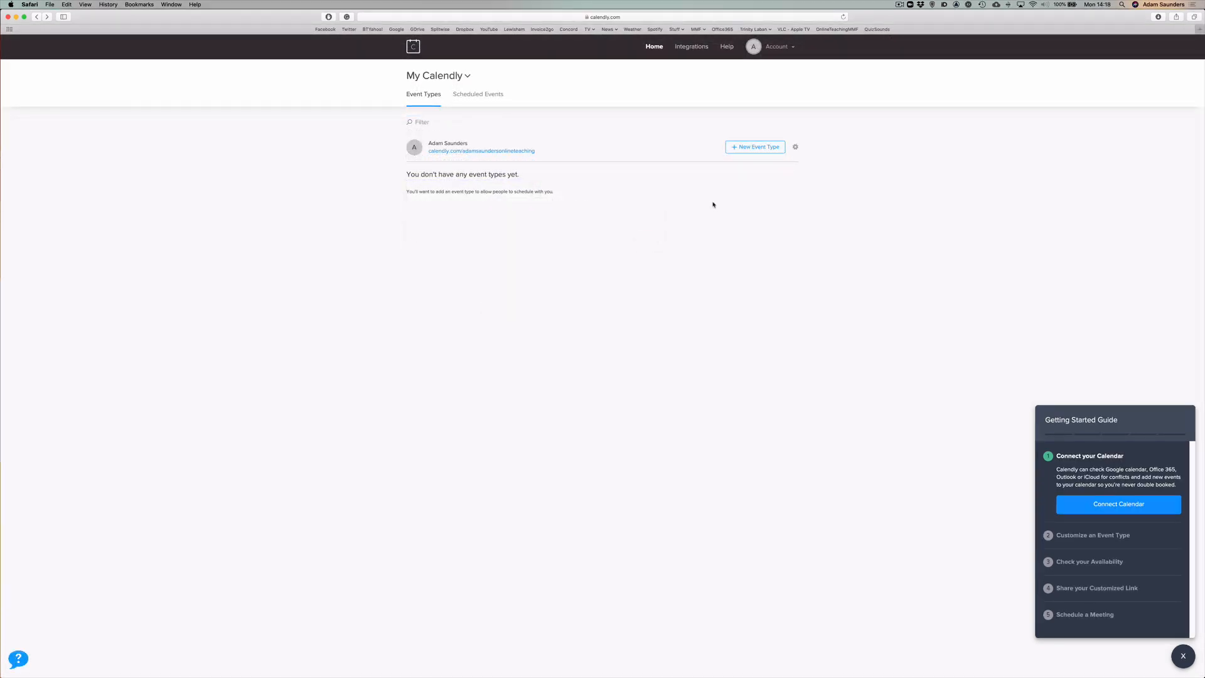
Create a one-on-one event named '20 Minute Piano Lesson' with Zoom as the location.
click(756, 150)
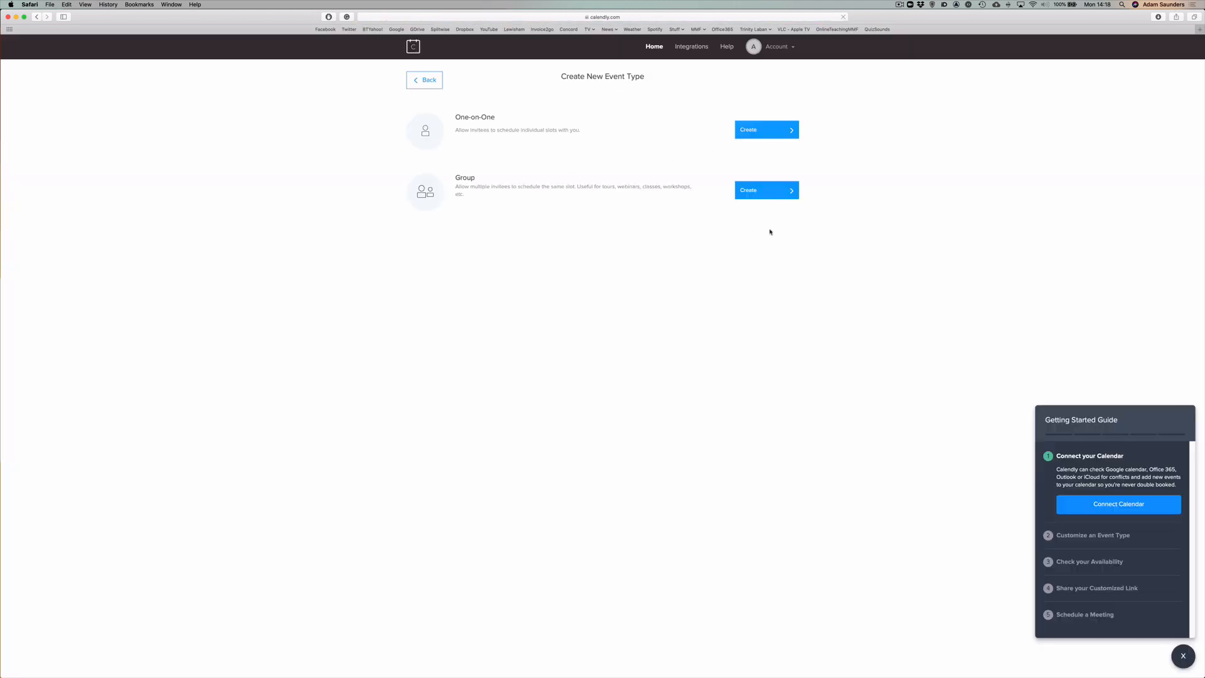
click(763, 133)
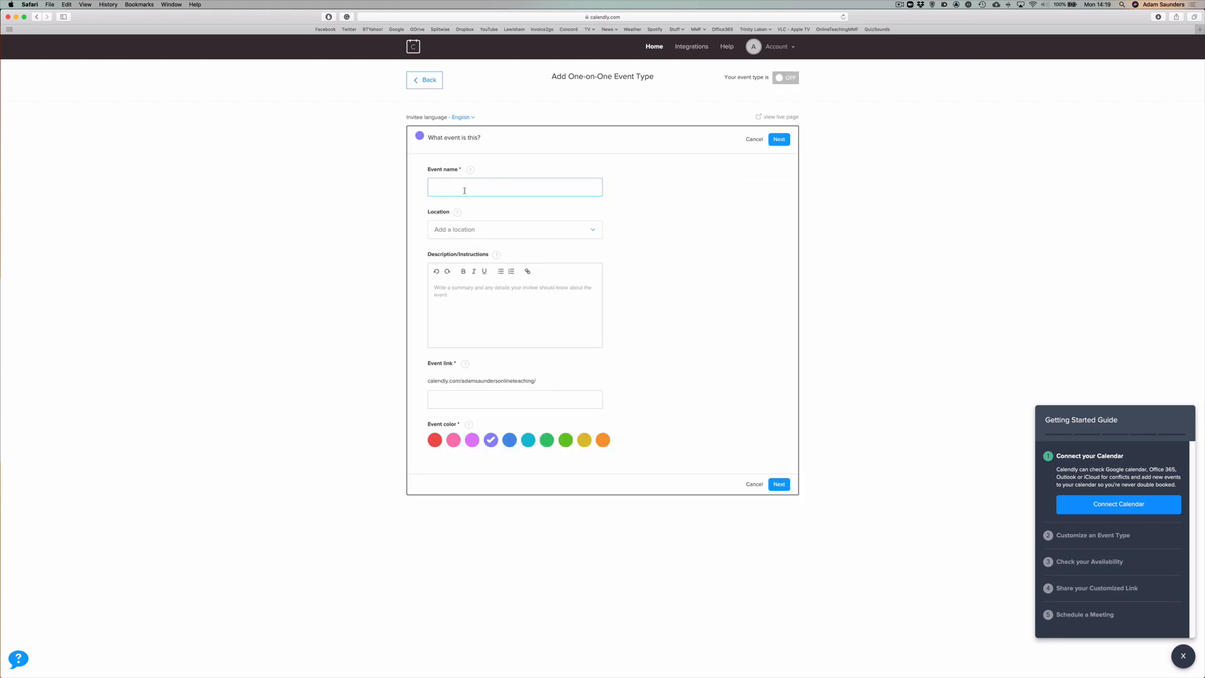
text(20 Minute Piano Lesson)
click(566, 234)
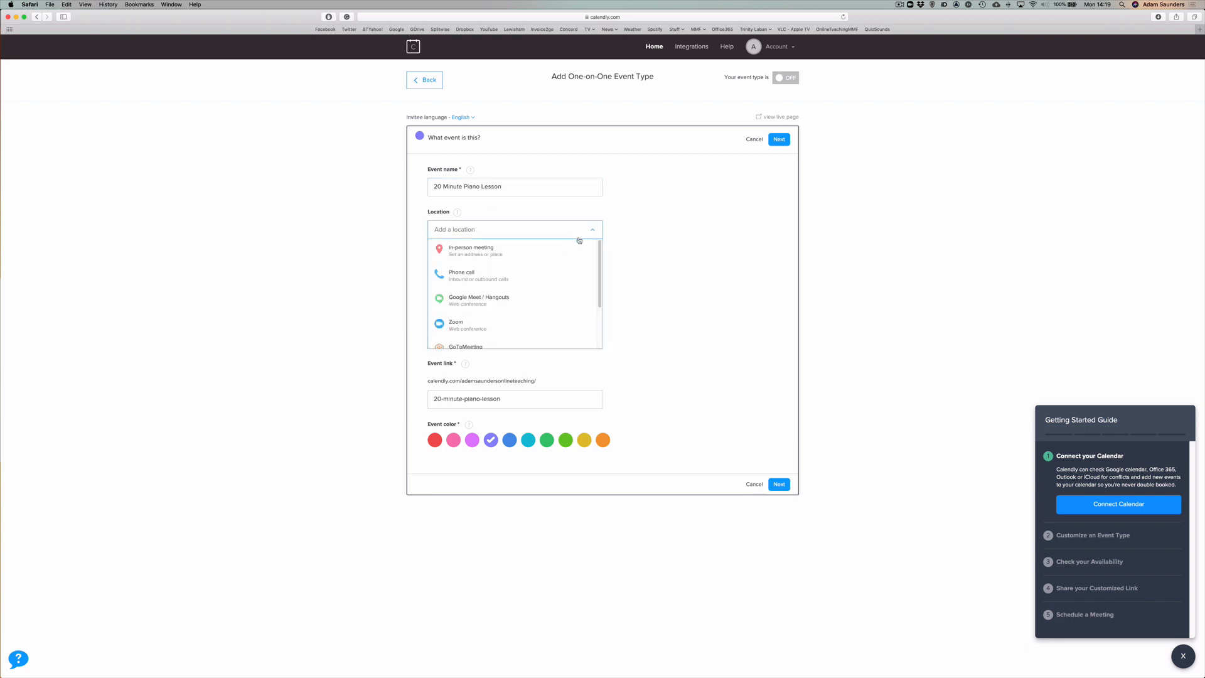
click(460, 326)
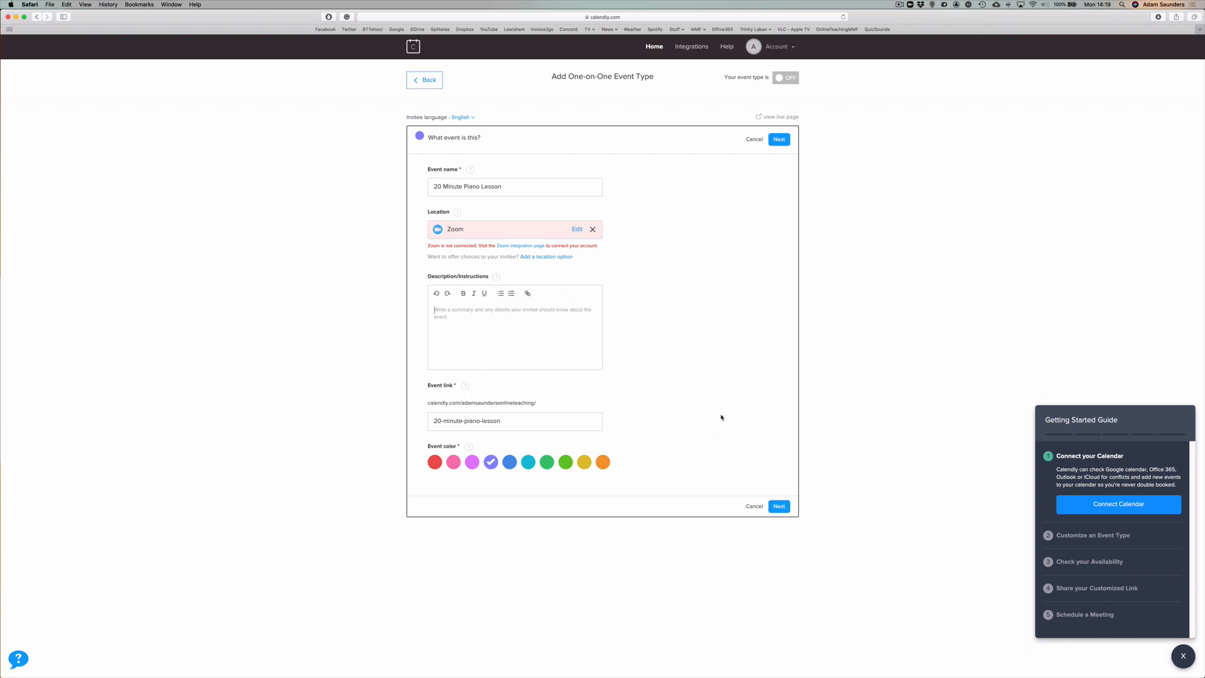
click(780, 508)
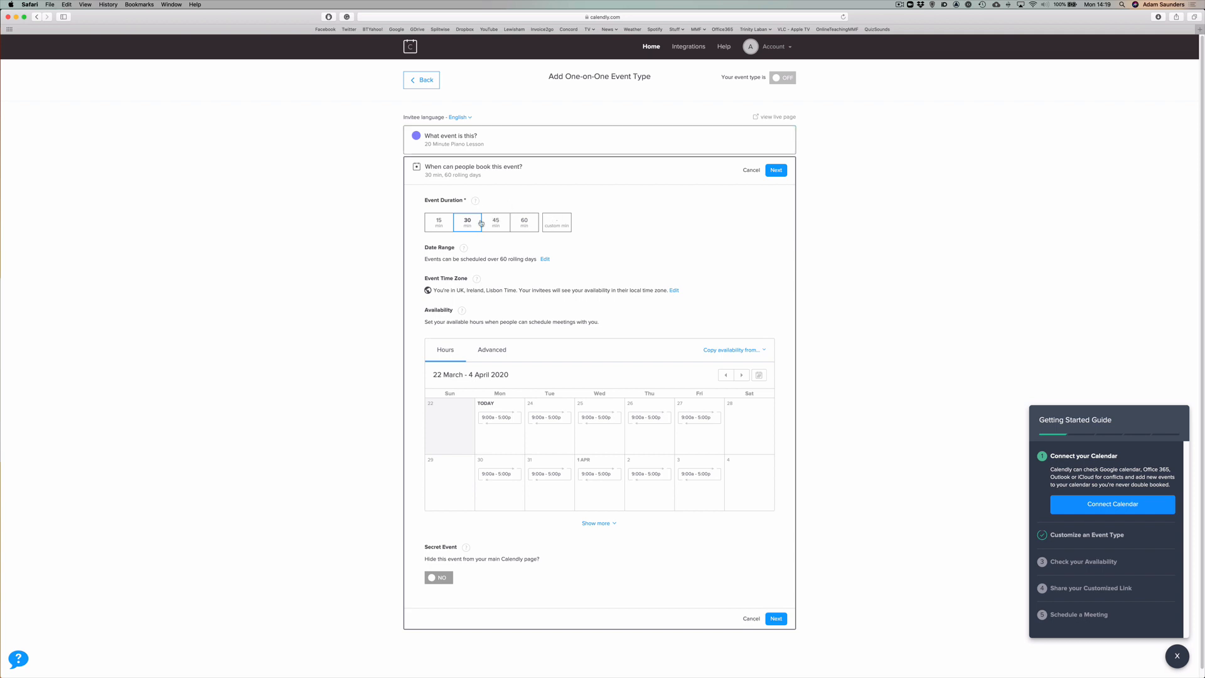
Give the event a custom duration of 20 minutes.
click(556, 222)
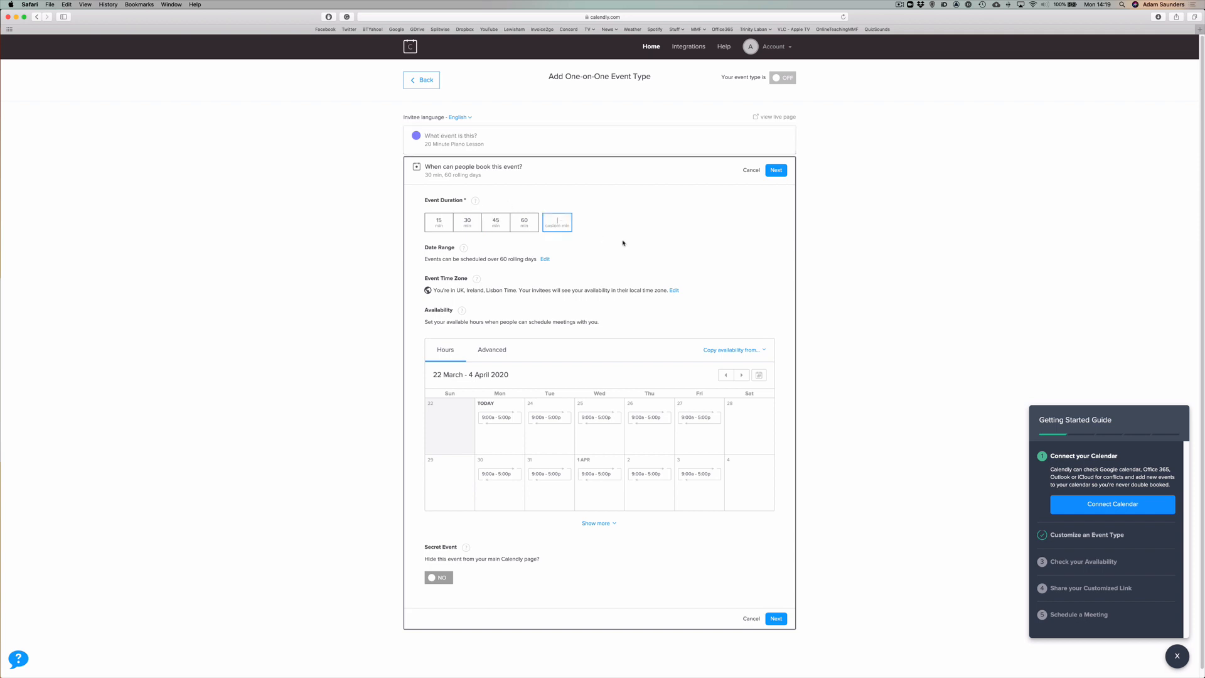
text(20)
Make Mondays, Tuesdays, Wednesdays and Saturdays unavailable by removing their 9–5 hours.
click(503, 423)
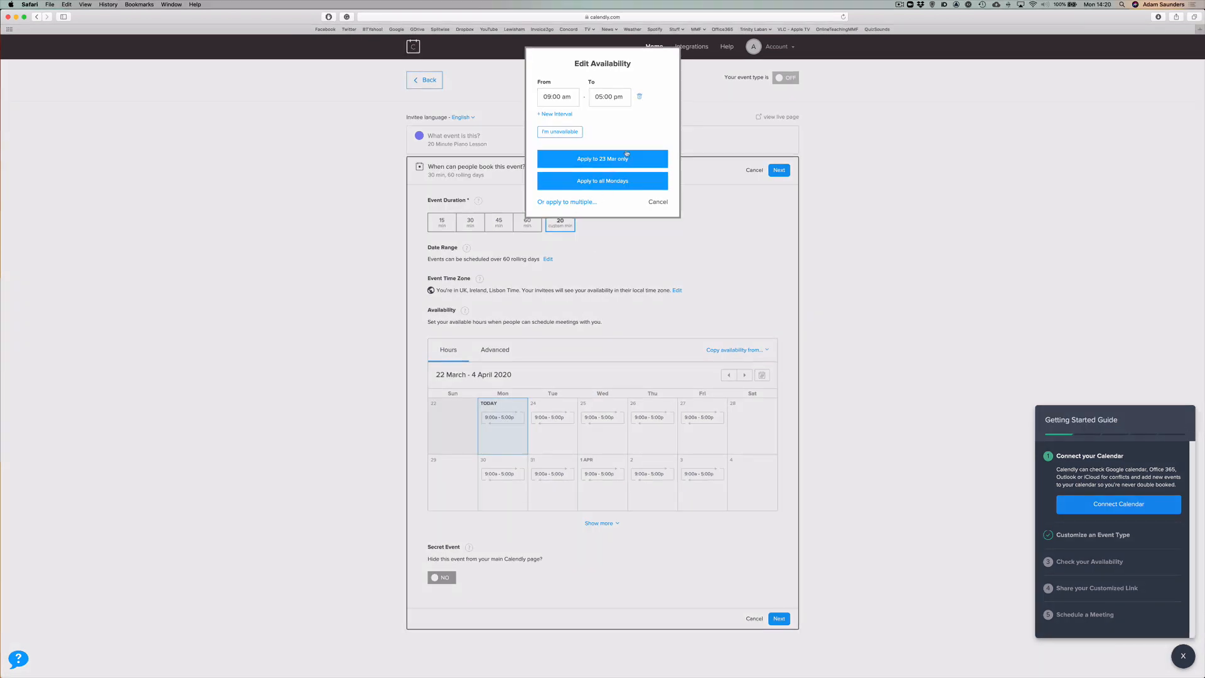
click(640, 98)
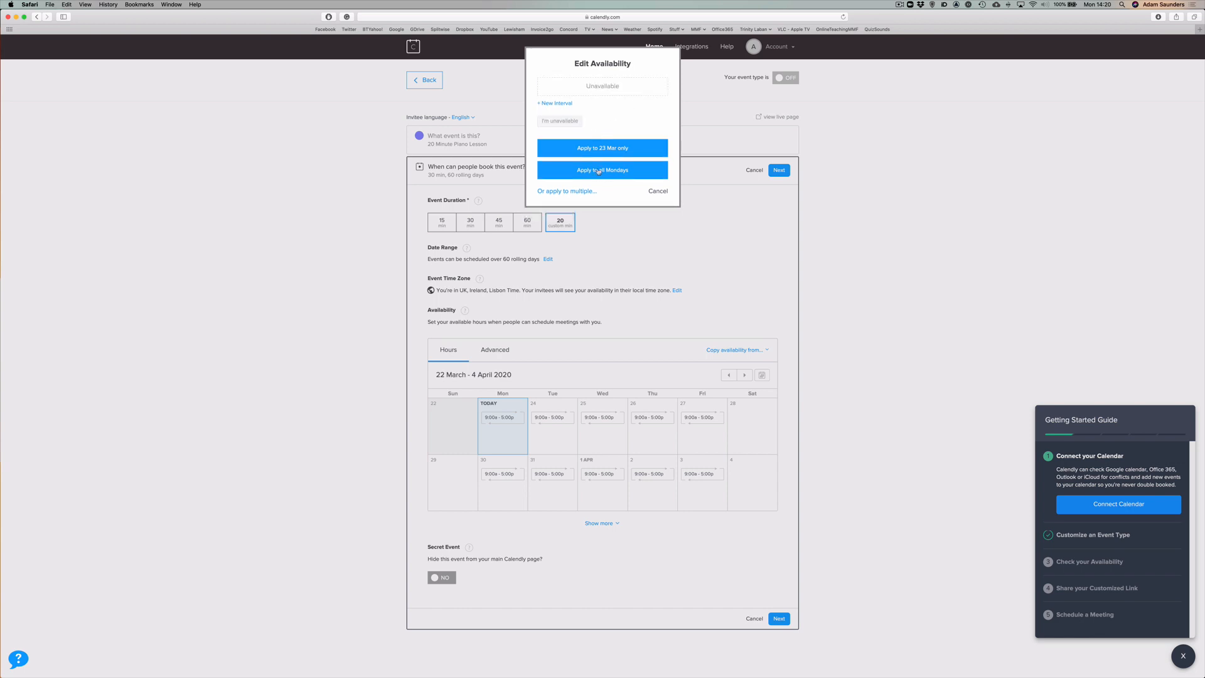
click(577, 191)
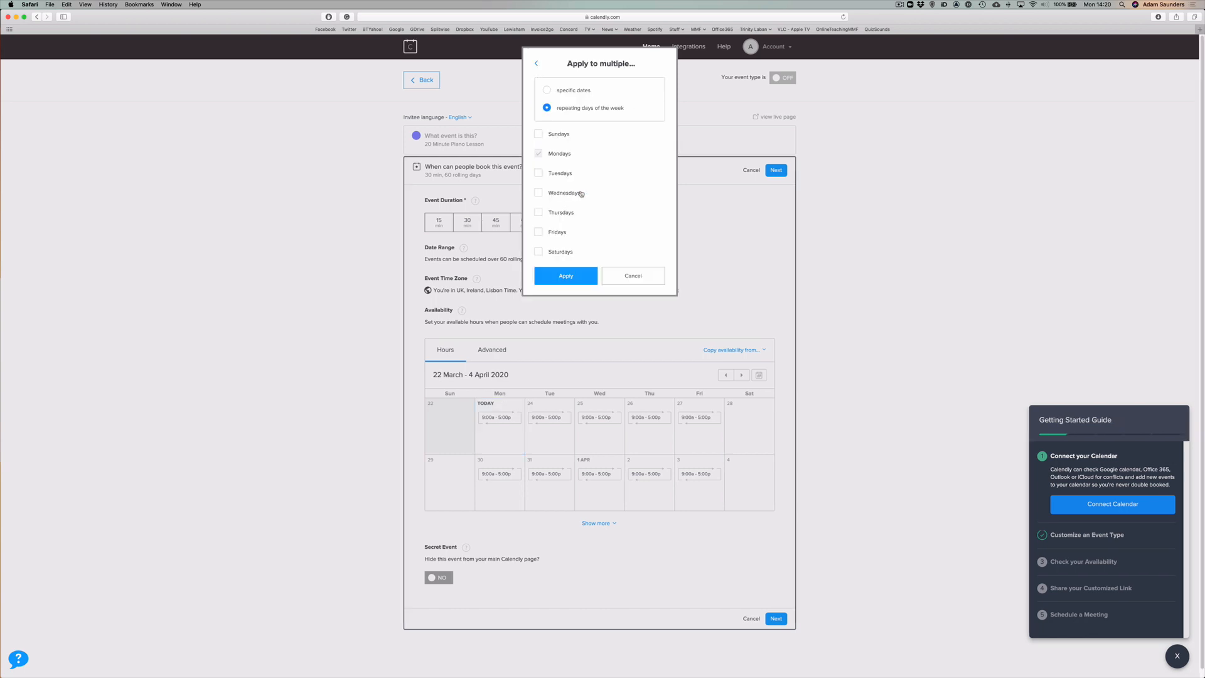
click(538, 173)
click(538, 192)
click(538, 254)
click(561, 277)
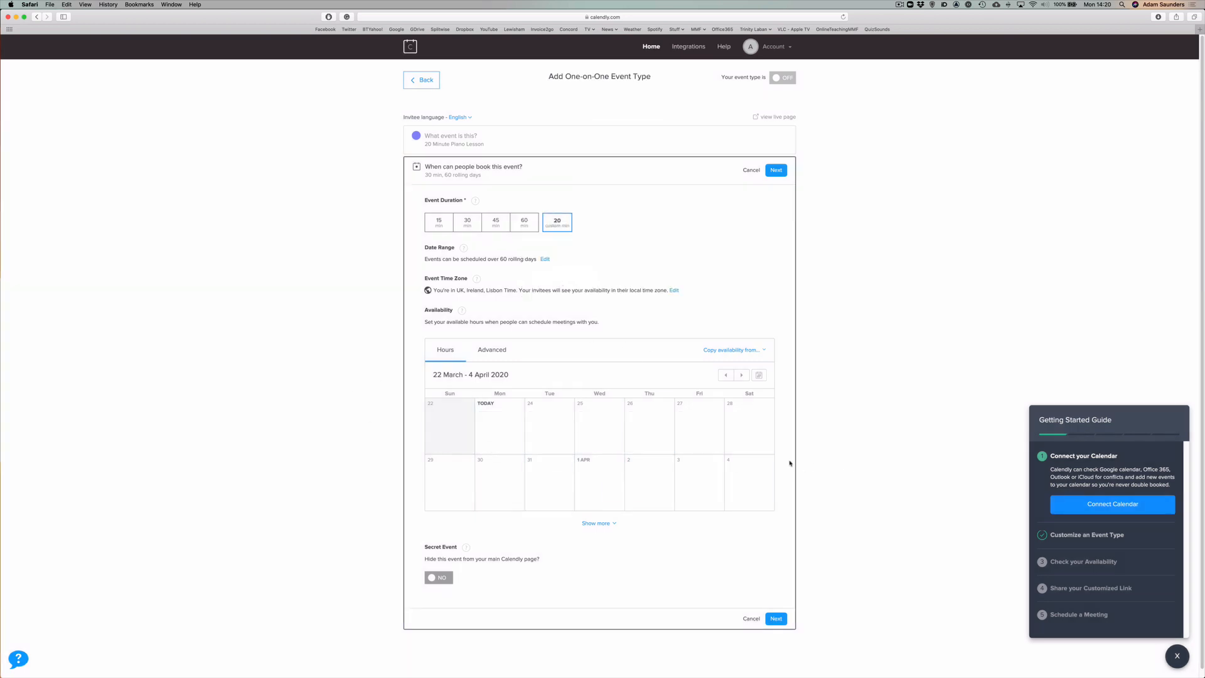
Make Thursday 26 March available from 10:00am to 5:00pm, for that date only.
click(603, 526)
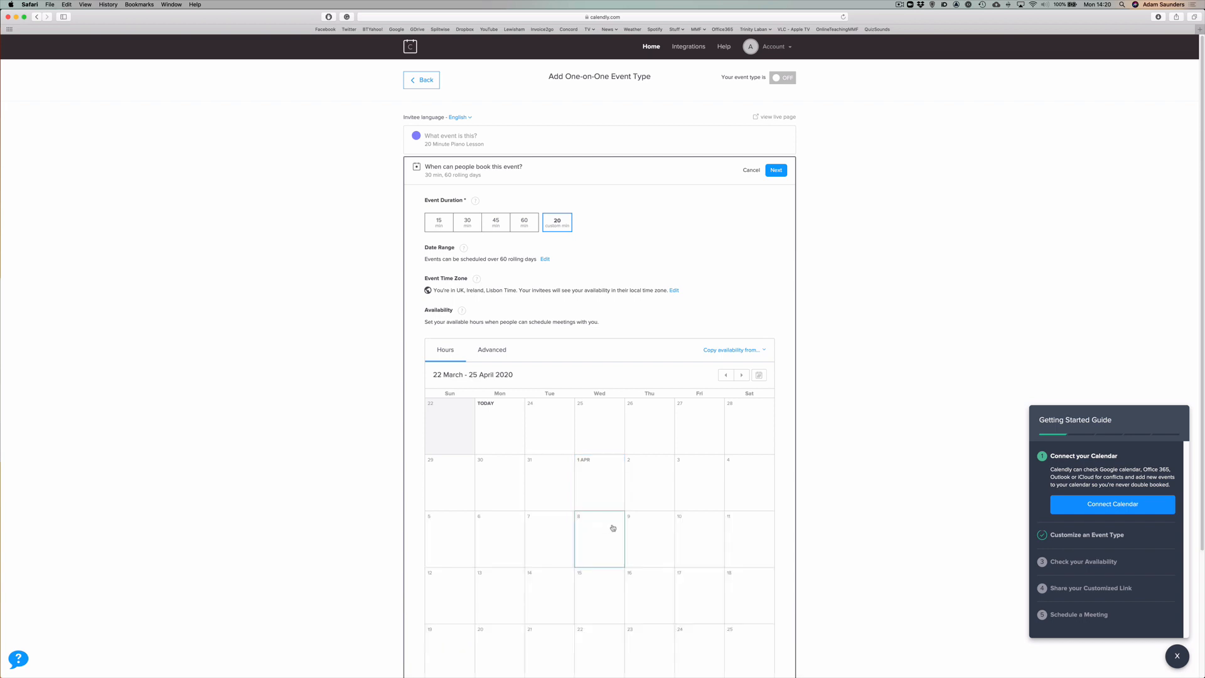
scroll(737, 510, down, 5)
scroll(756, 496, up, 5)
click(648, 423)
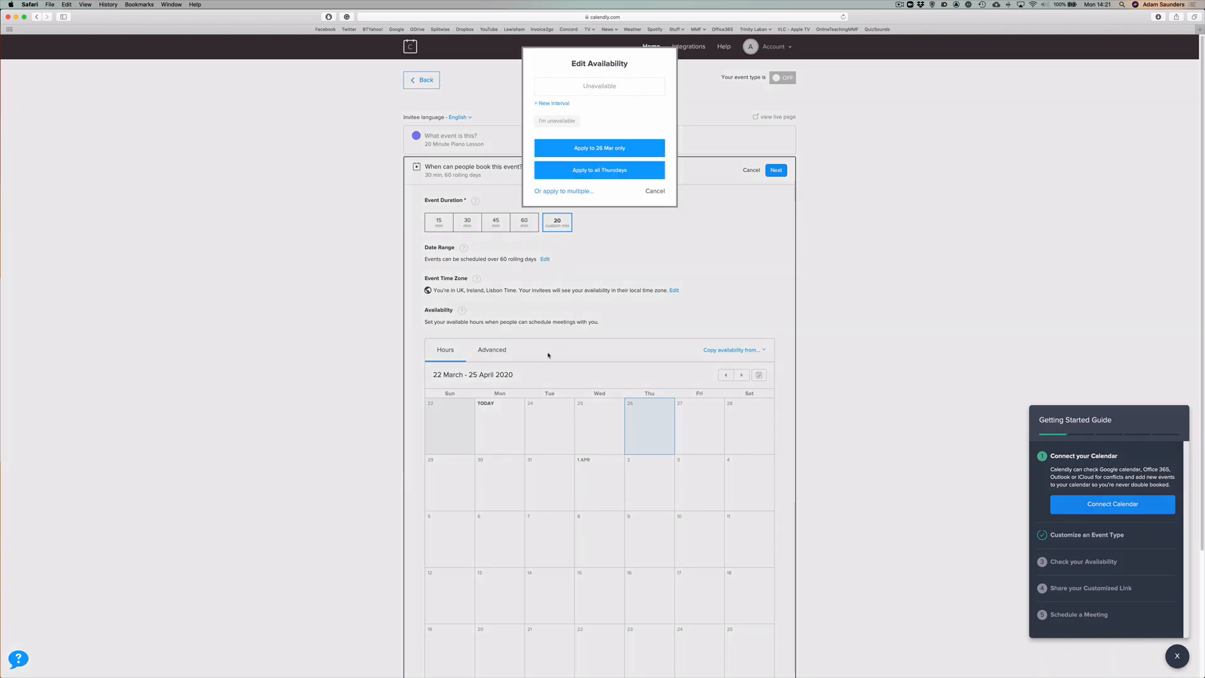
click(554, 102)
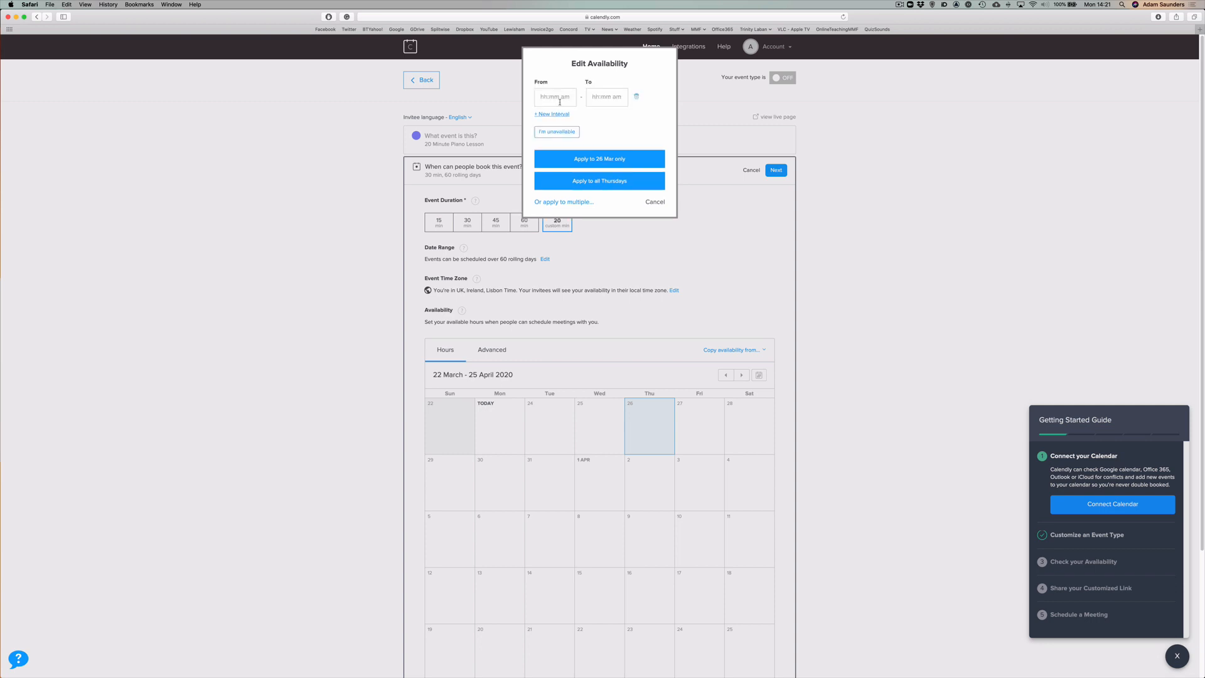
click(553, 98)
text(10:00am)
click(595, 94)
text(1)
key(BackSpace)
text(7:00pm)
click(608, 162)
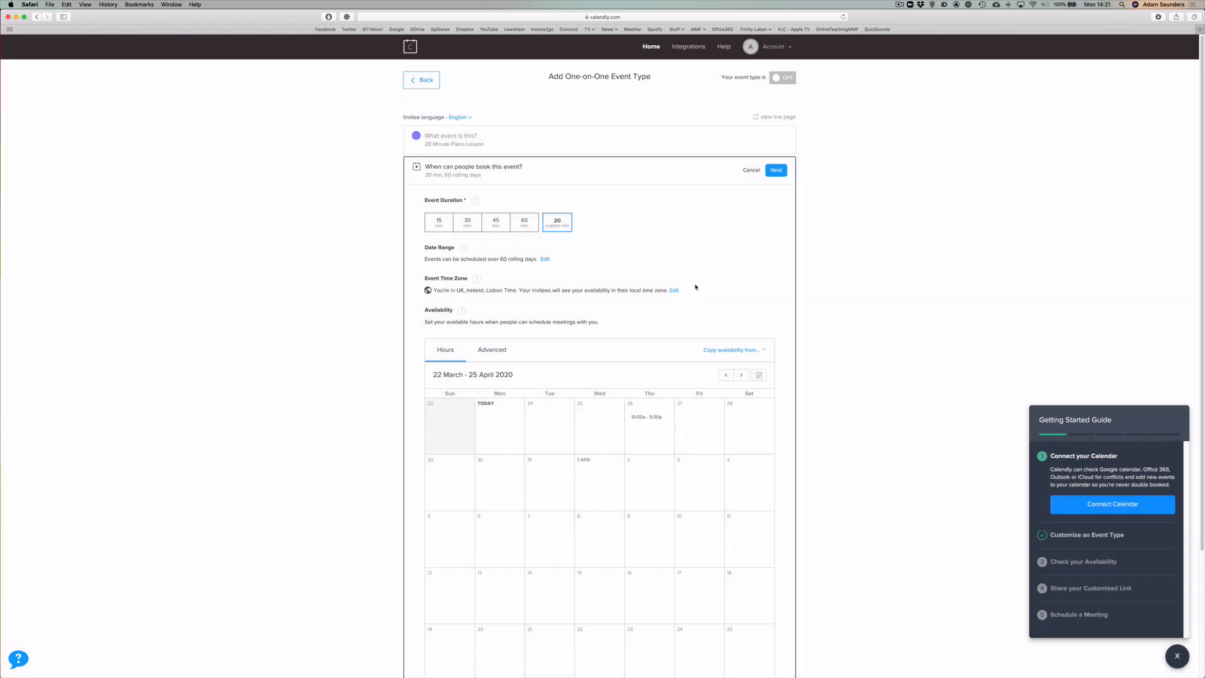
In Advanced settings, show availability in 5-minute increments and limit bookings to 8 events per day.
click(490, 355)
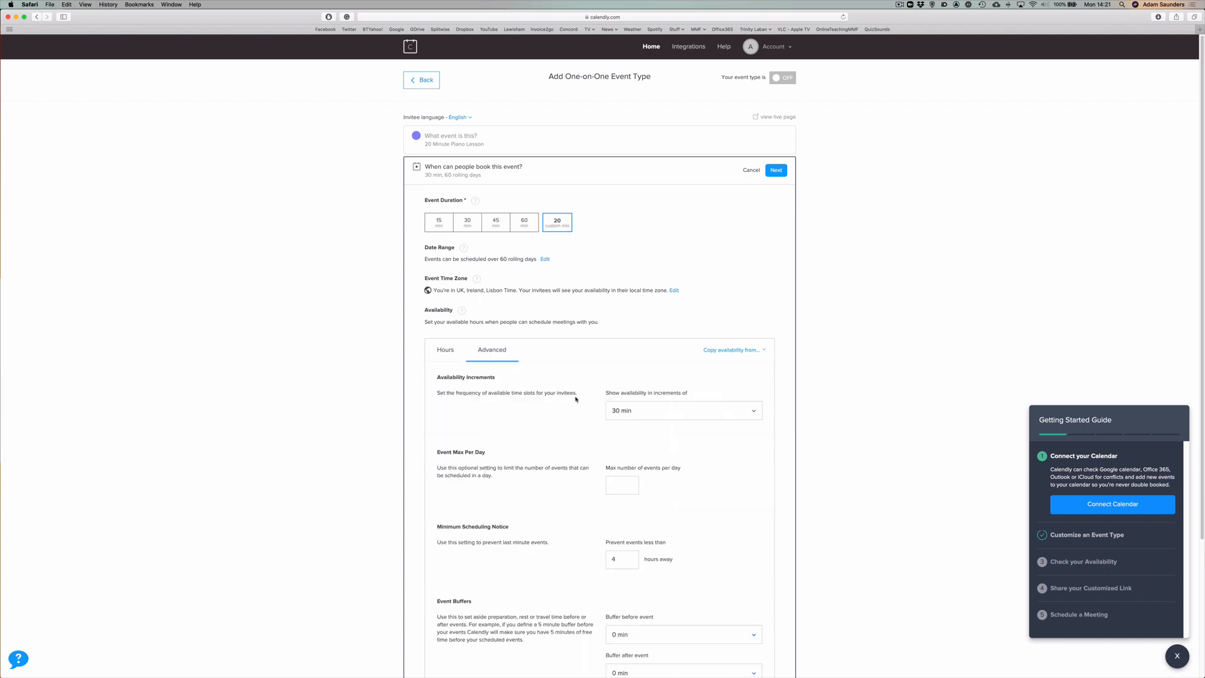
scroll(576, 399, down, 5)
scroll(596, 319, up, 2)
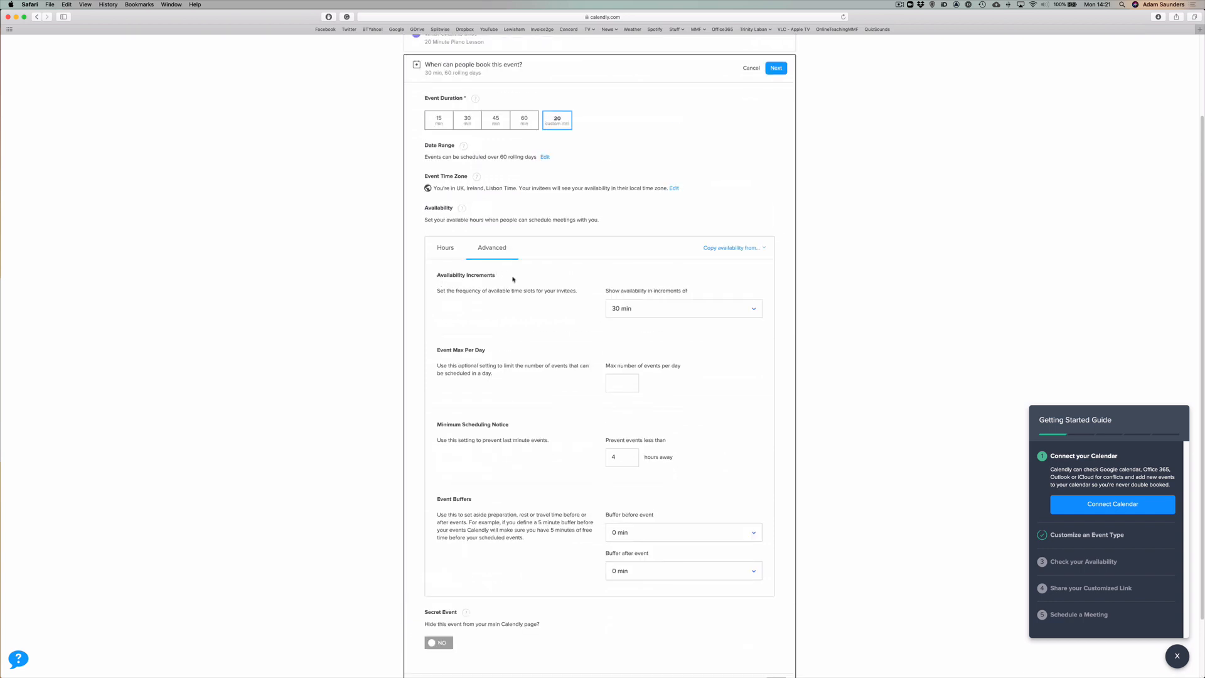
click(637, 314)
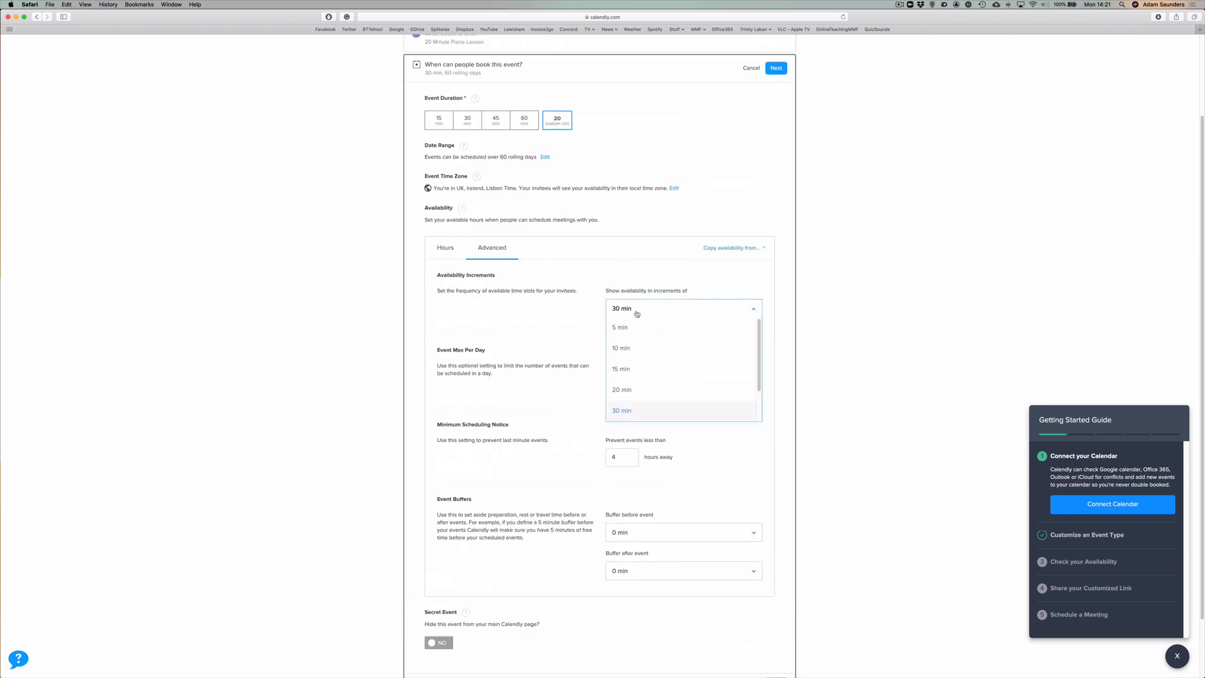
click(619, 348)
click(618, 328)
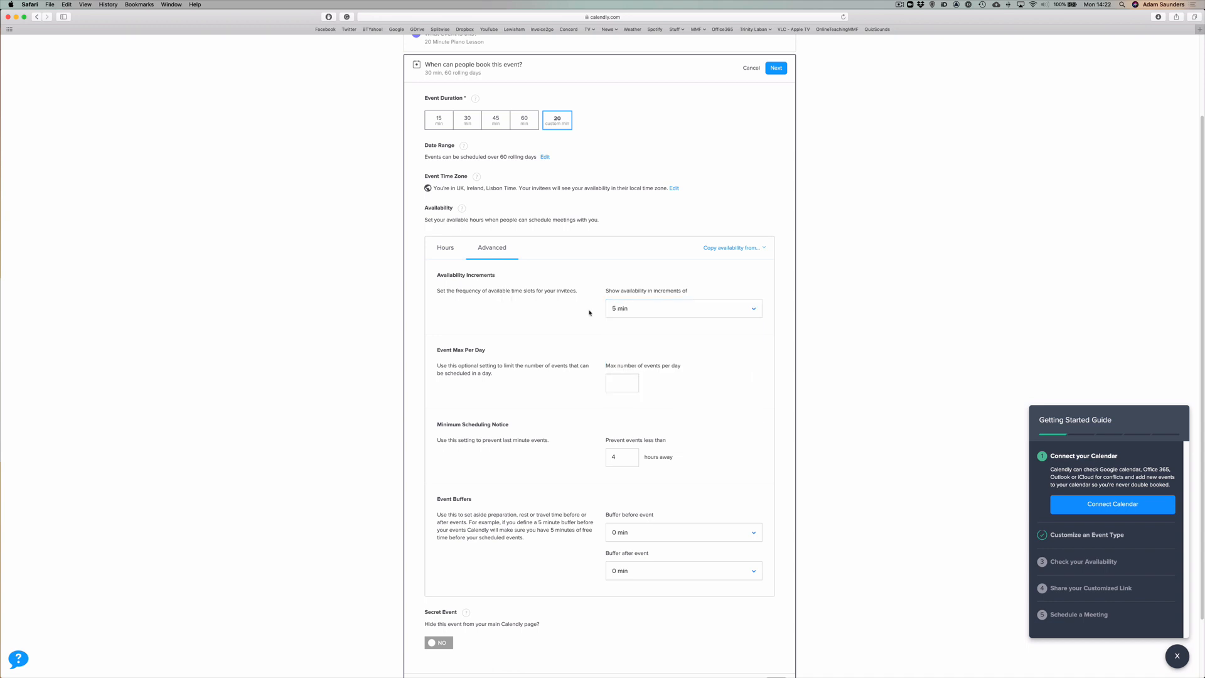
click(621, 311)
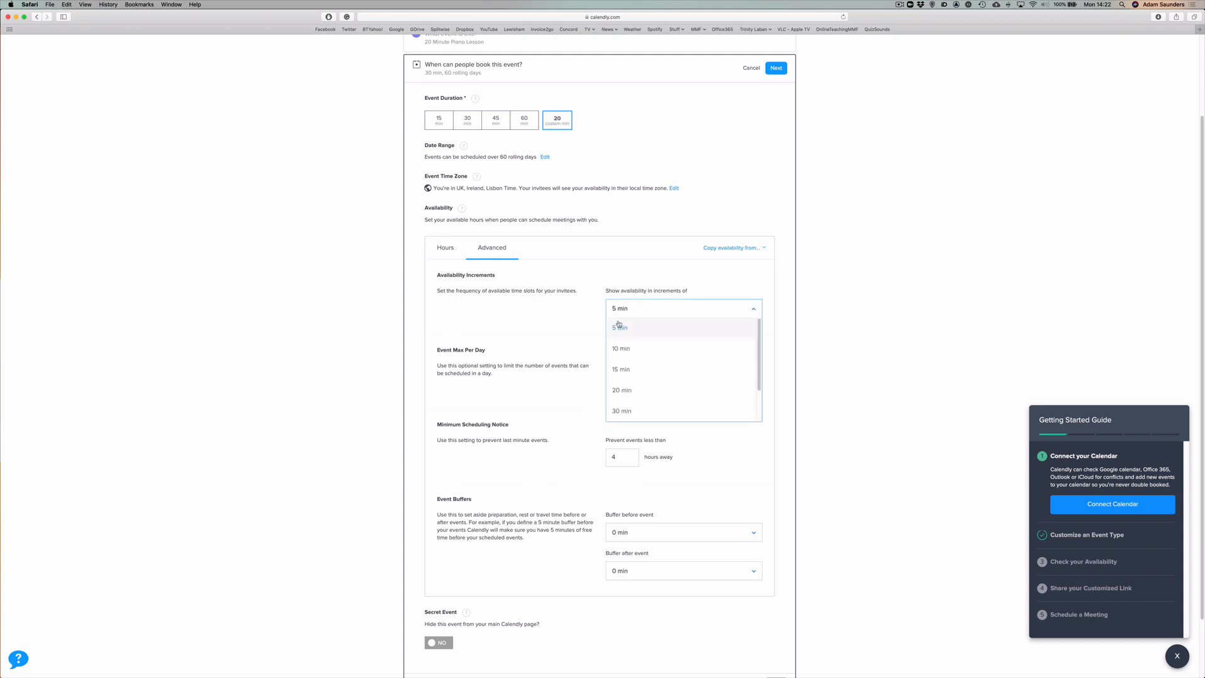
click(622, 331)
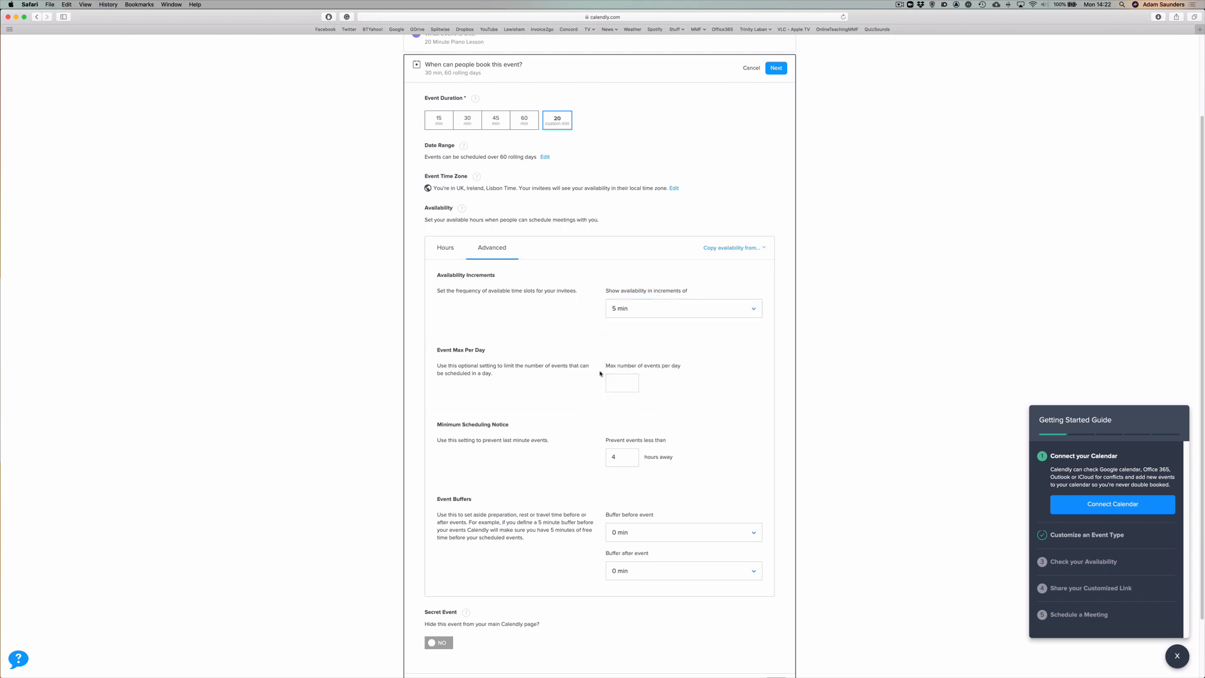
click(626, 380)
Require at least 12 hours' notice before a lesson can be booked.
click(705, 396)
scroll(684, 386, down, 2)
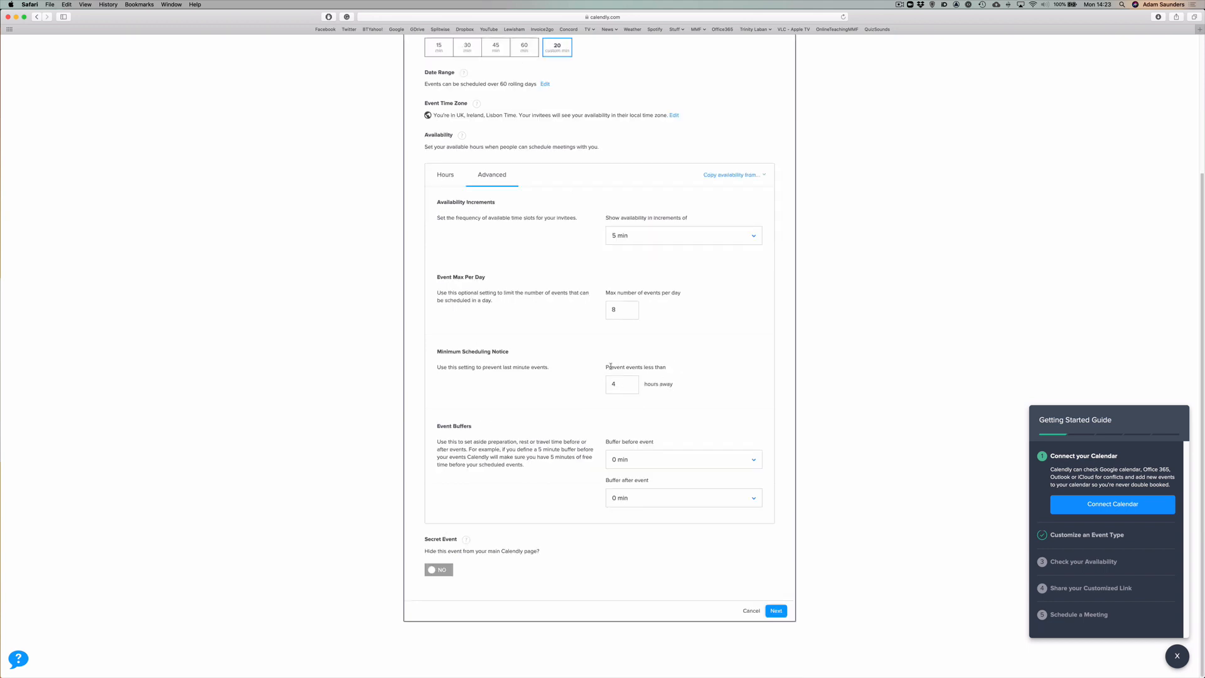
drag(620, 384, 591, 379)
text(12)
click(559, 381)
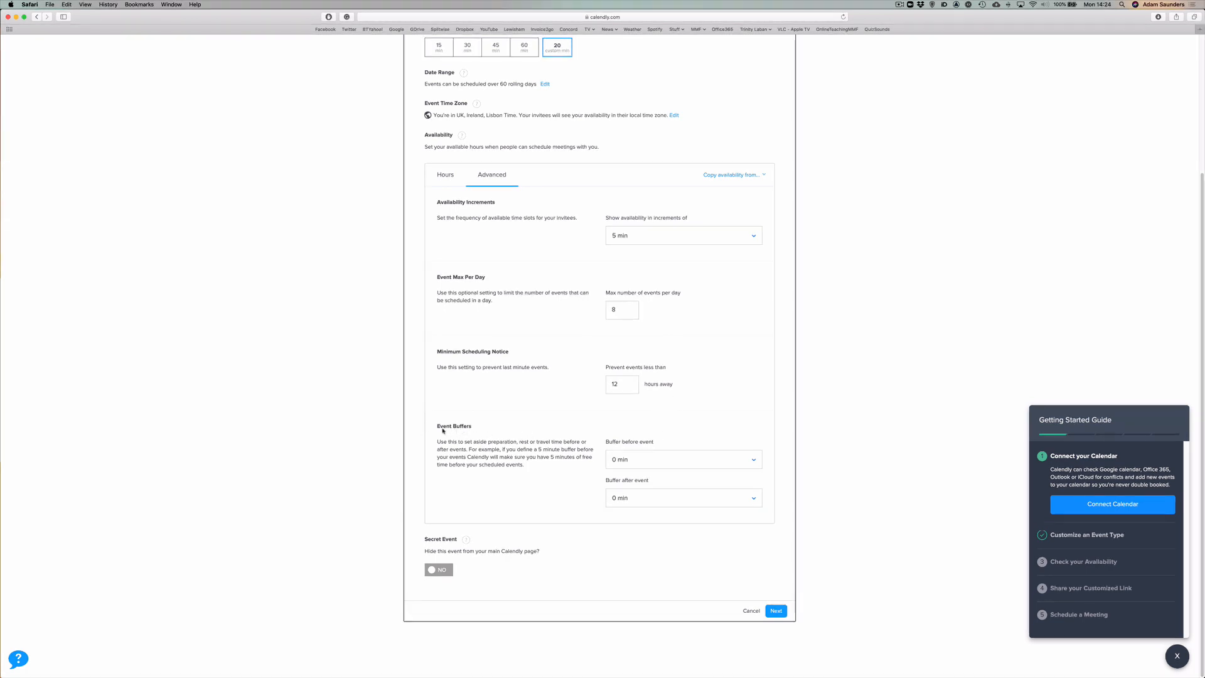
Add 5-minute buffers before and after each event and save the scheduling settings.
click(621, 460)
click(624, 500)
click(630, 499)
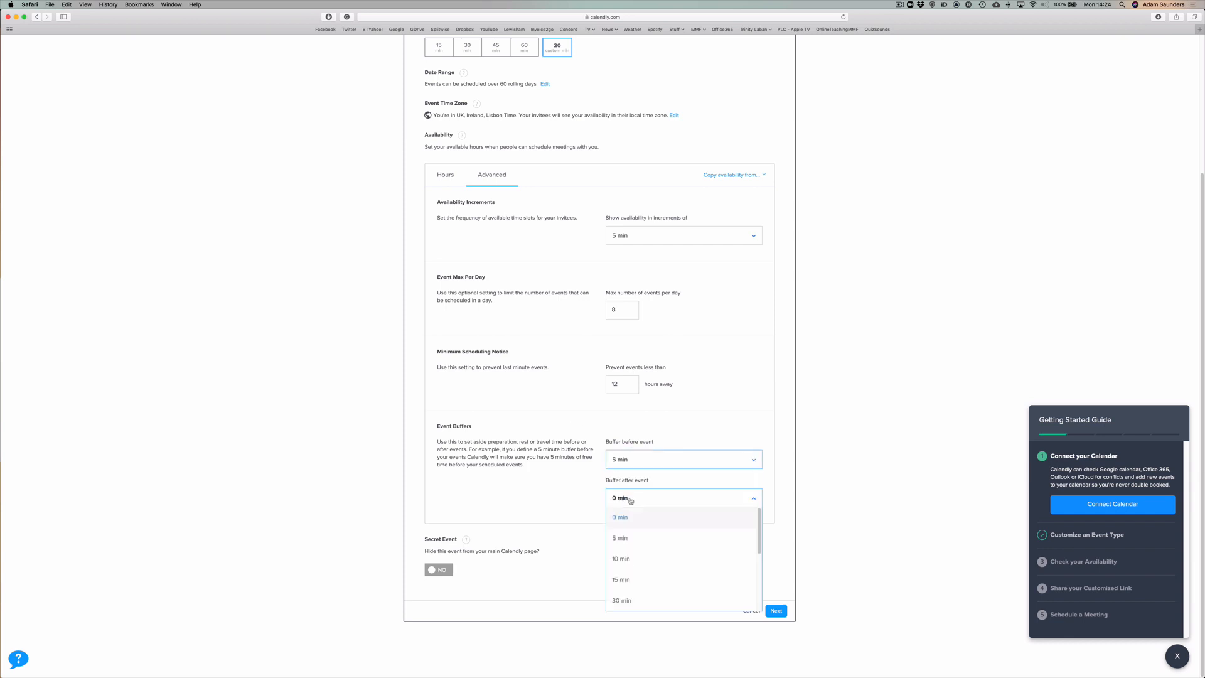
click(631, 538)
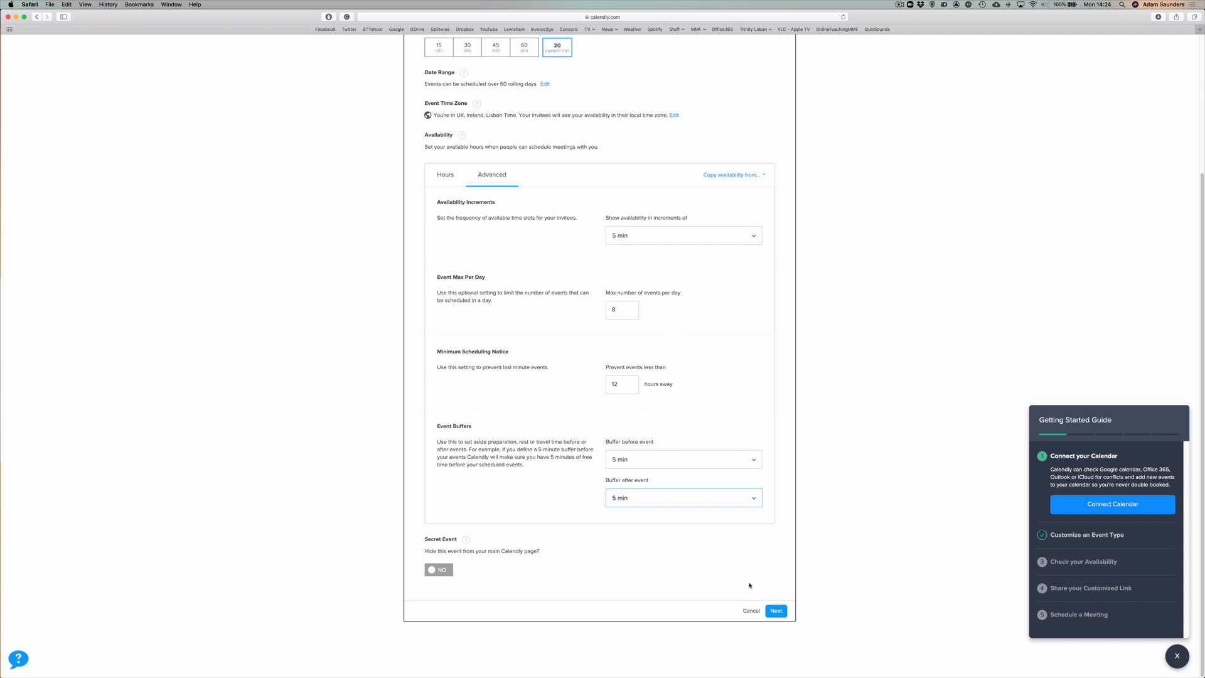
click(780, 618)
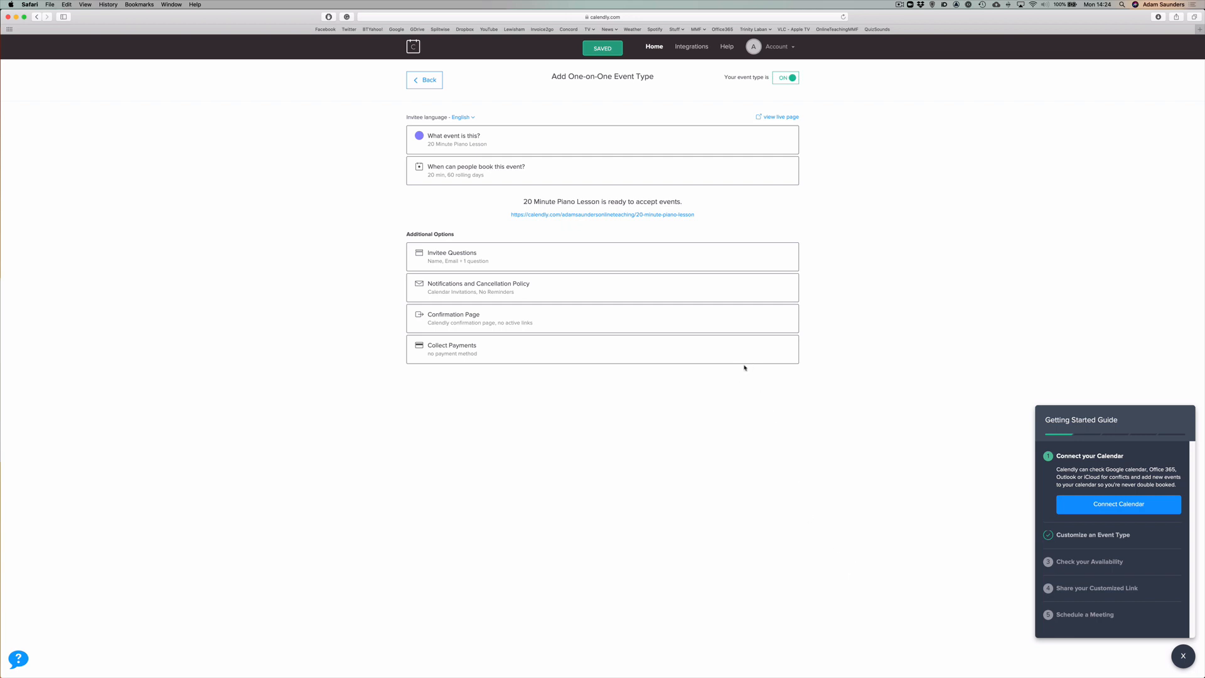
Return to the event types list showing the 20 Minute Piano Lesson card.
click(427, 80)
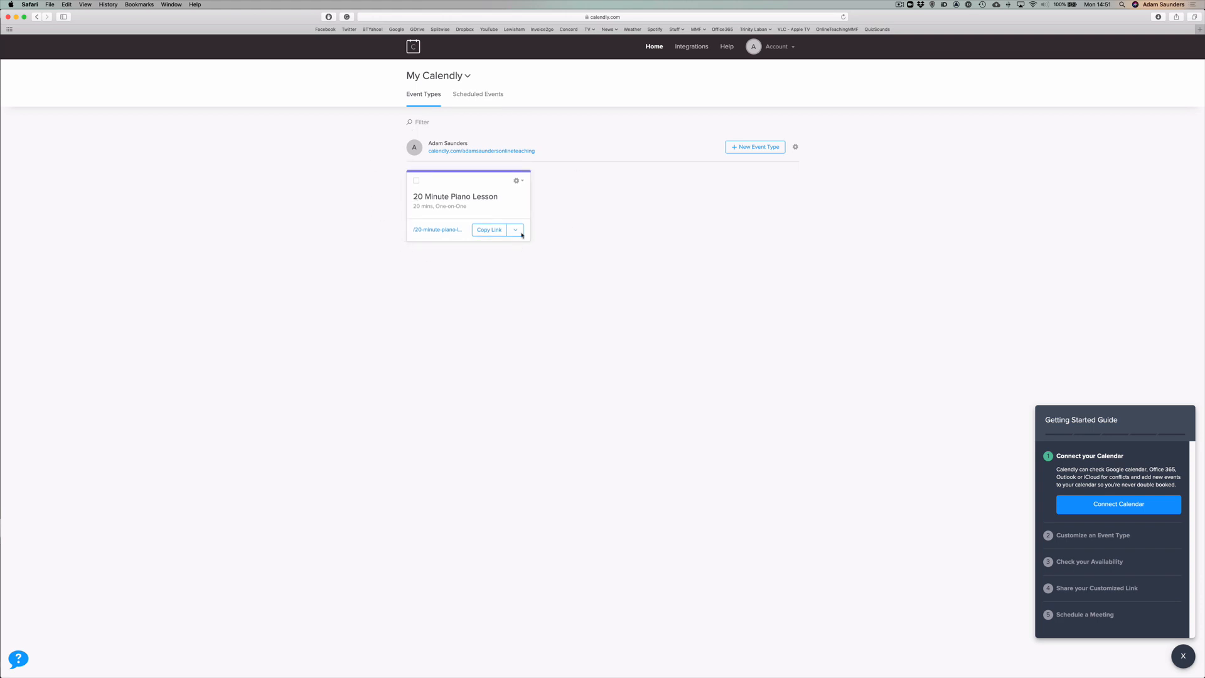
Copy the 20 Minute Piano Lesson link and open its booking page in a new tab.
click(489, 230)
key(super+t)
text(https://calendly.com/adamsaundersonlineteaching/20-minute-piano-lesson)
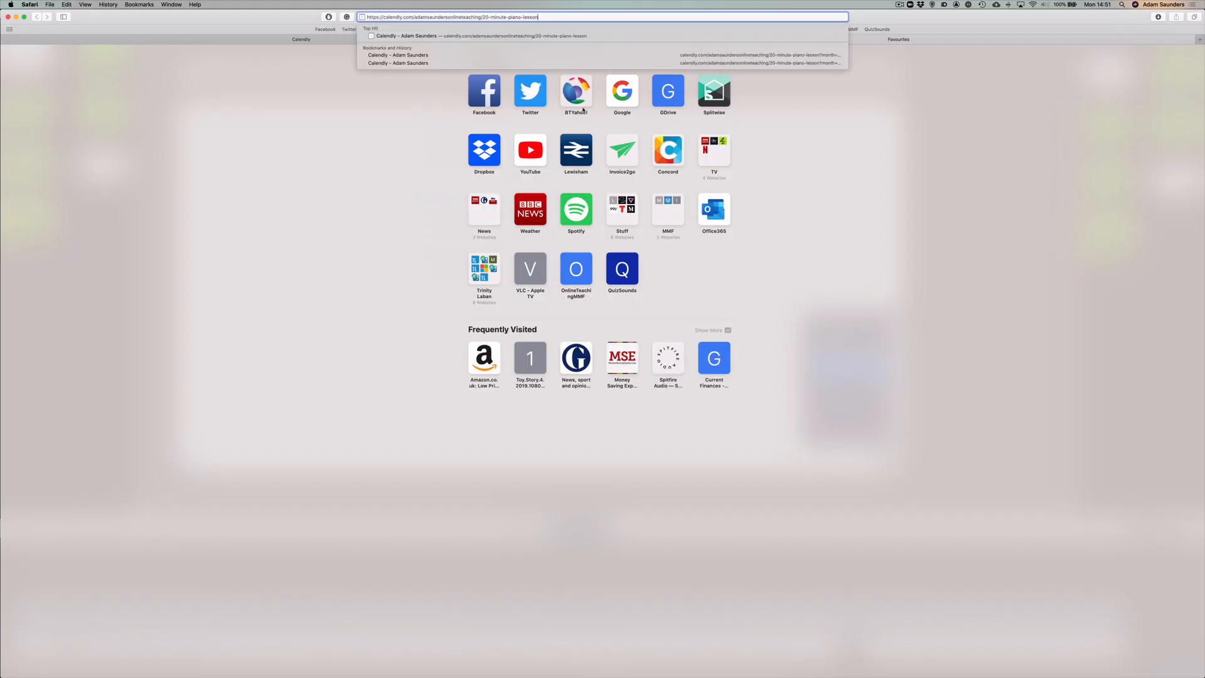
key(Return)
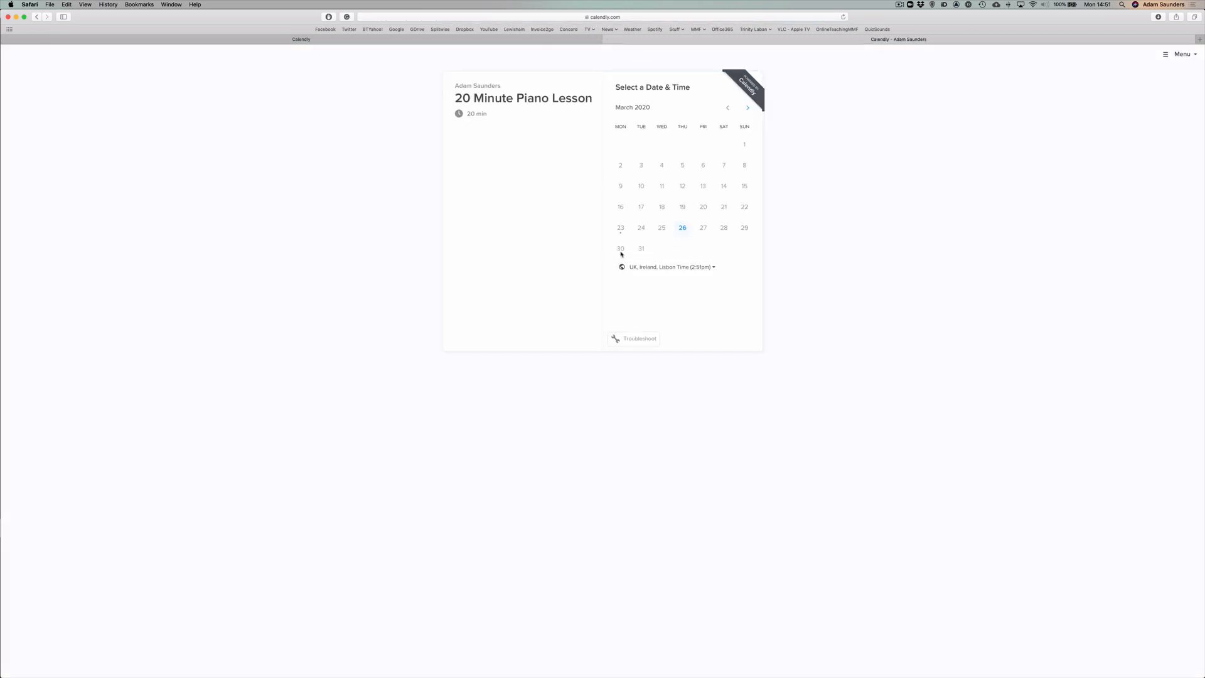
Pick Thursday 26 March and confirm the 10:00am slot to reach the details form.
click(682, 230)
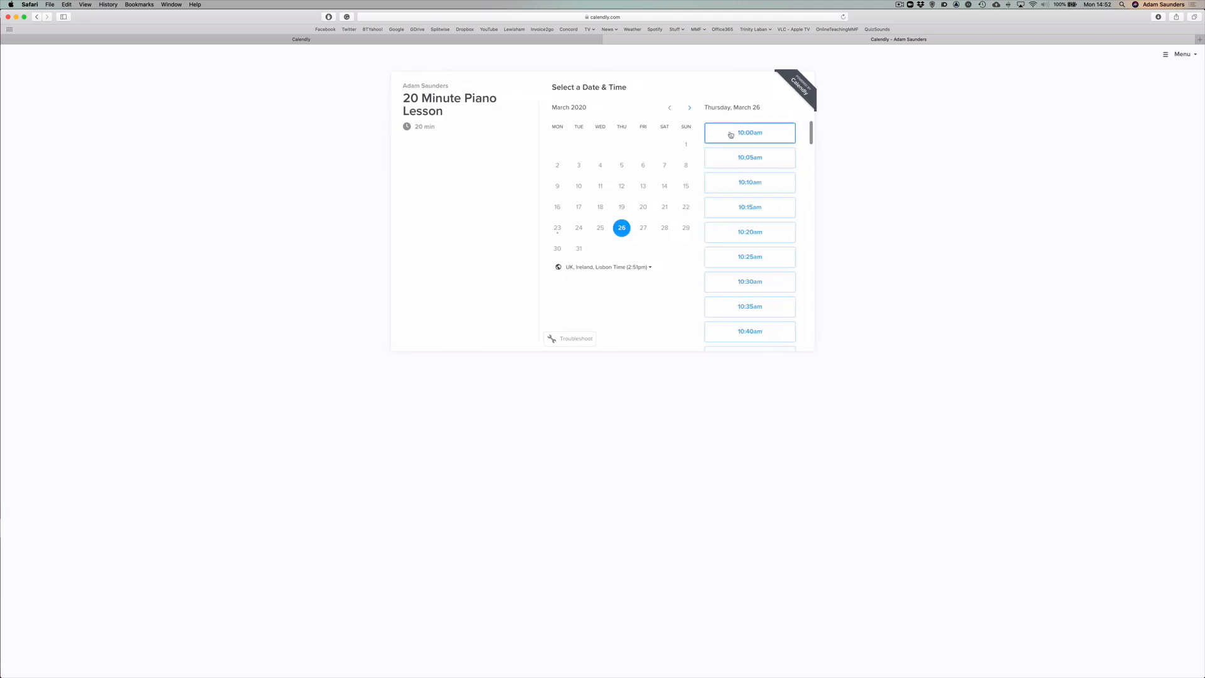
scroll(734, 138, down, 15)
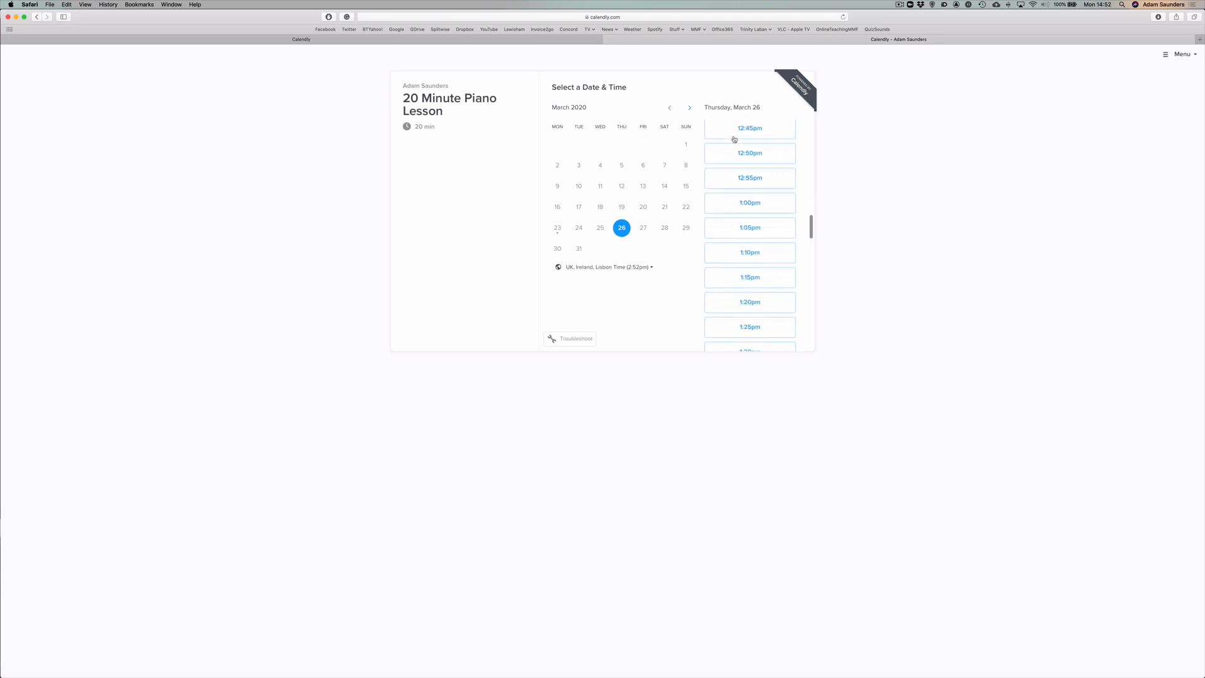
scroll(734, 139, down, 15)
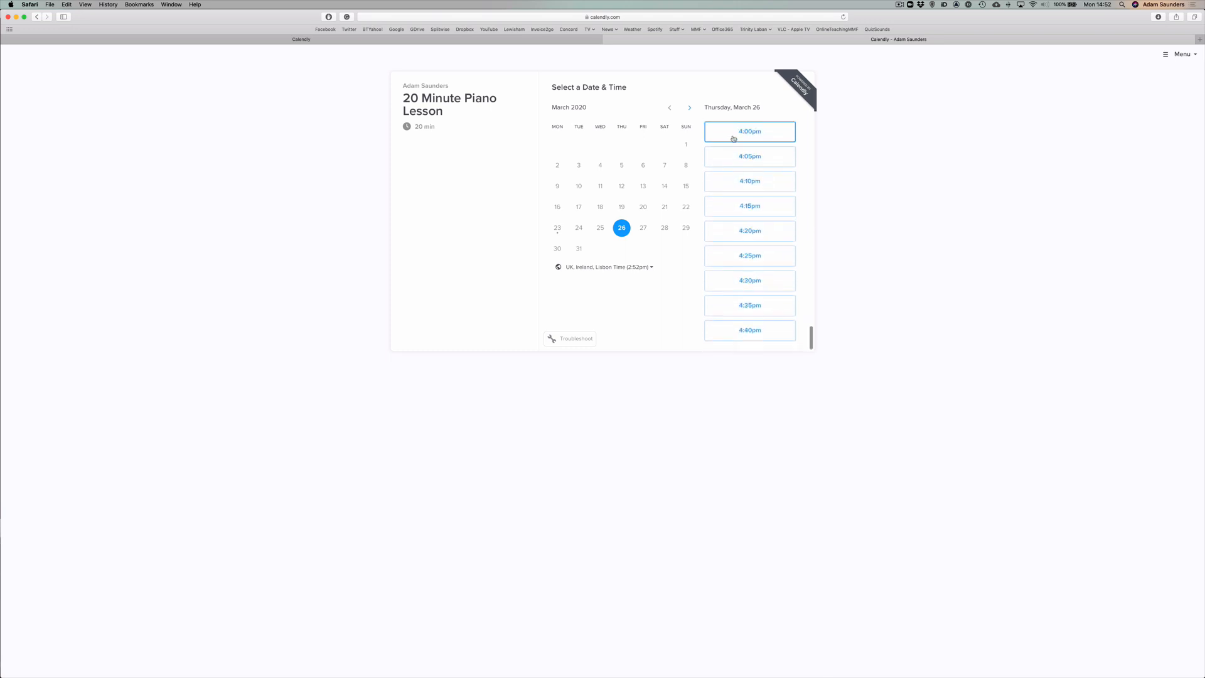
scroll(733, 140, up, 20)
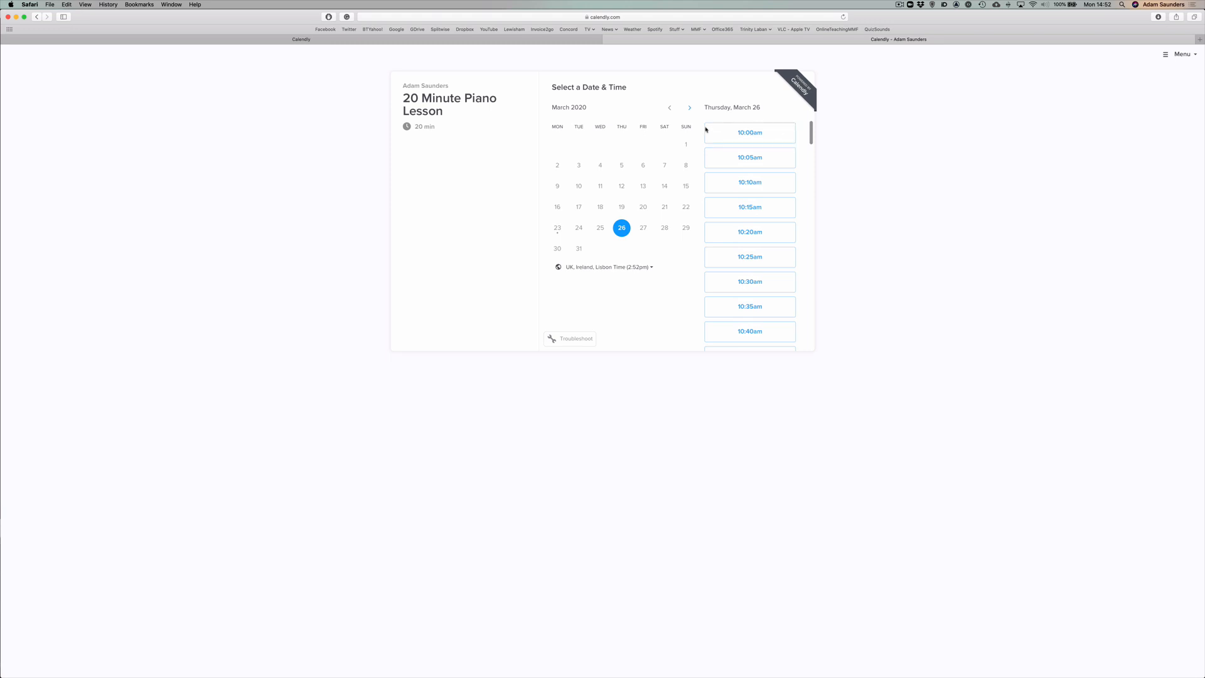
click(756, 140)
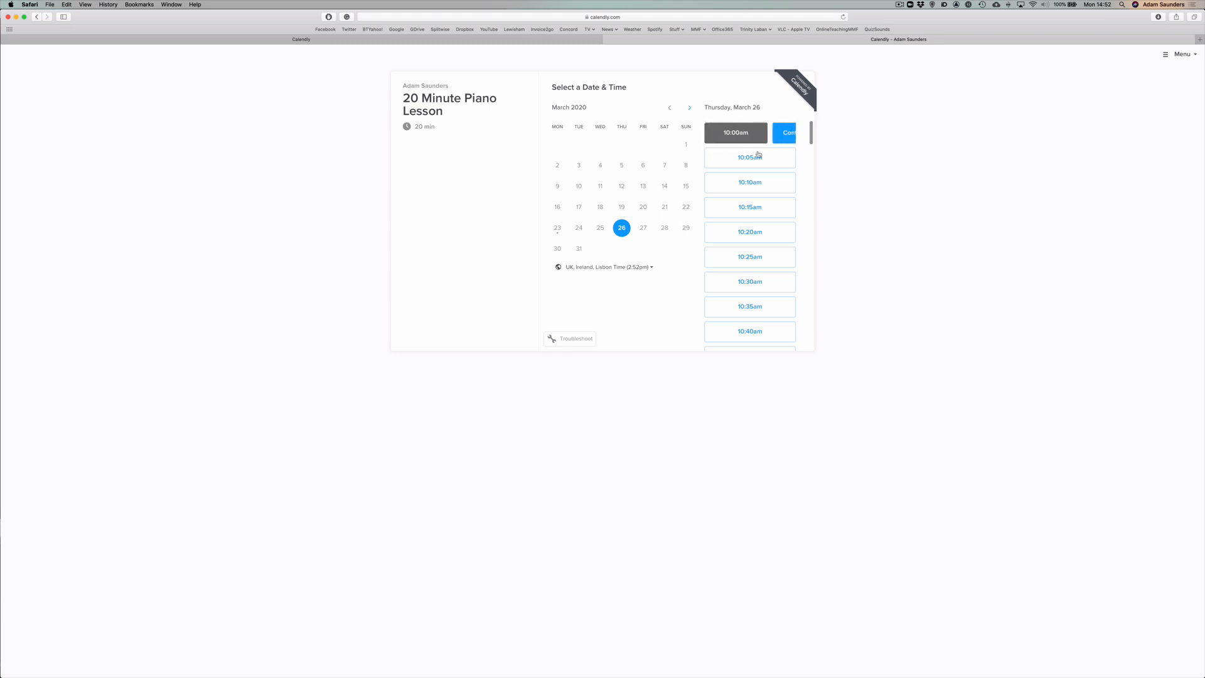
click(776, 139)
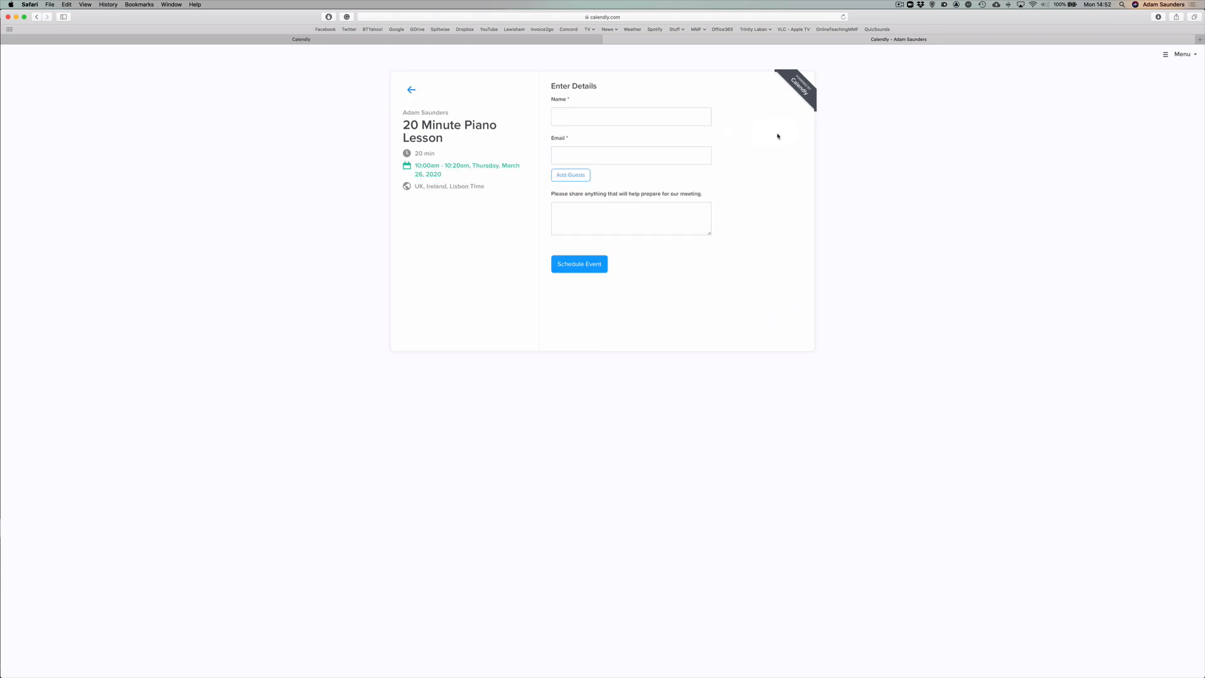
Go back to the Home page Event Types list showing the 10, 15, 20 and 30 Minute Piano Lessons.
click(582, 120)
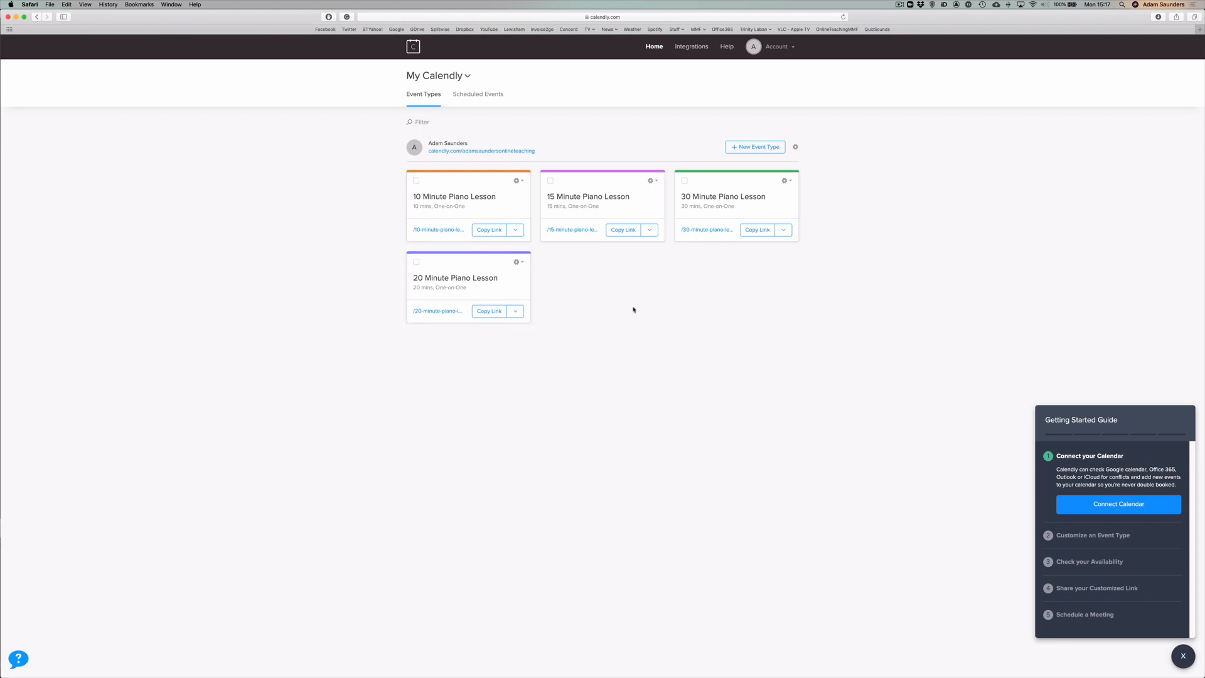
Copy the booking link from the 15 Minute Piano Lesson event card.
click(627, 231)
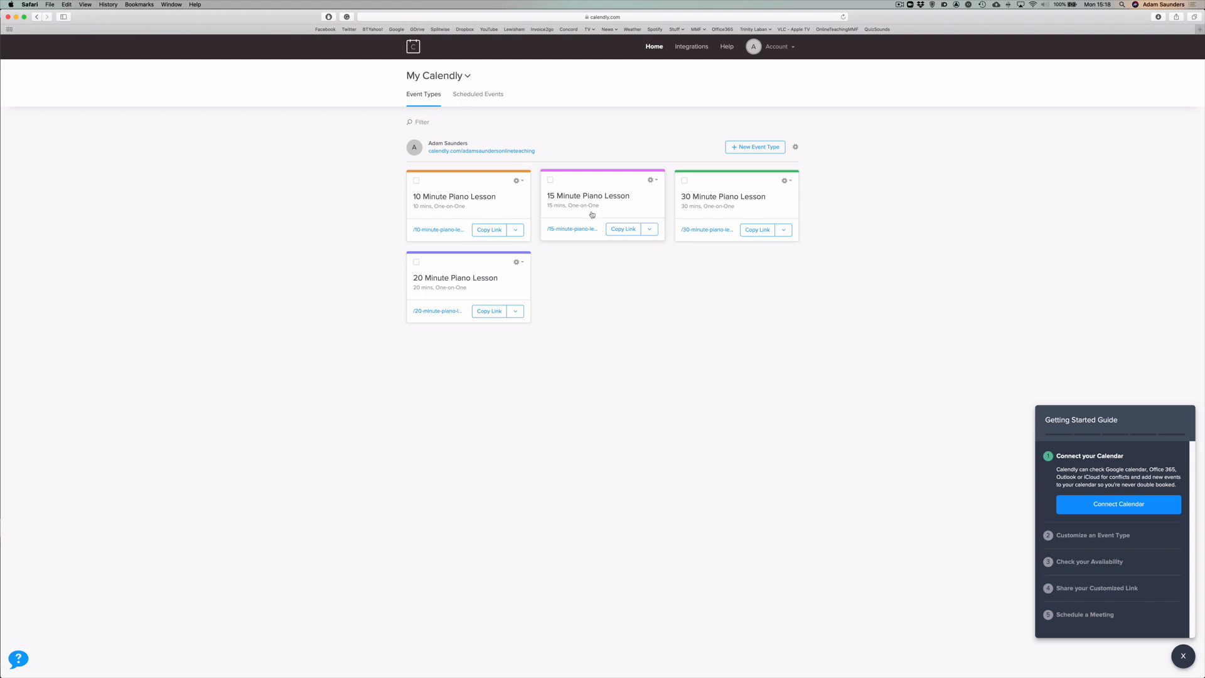
click(621, 230)
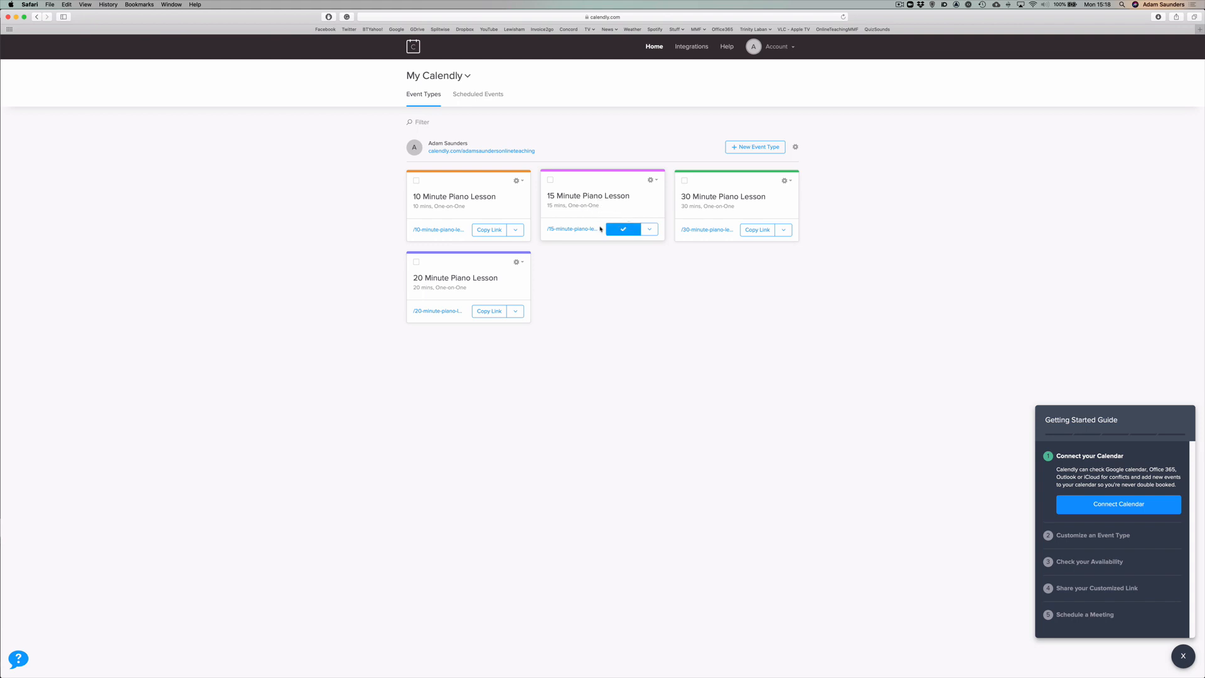